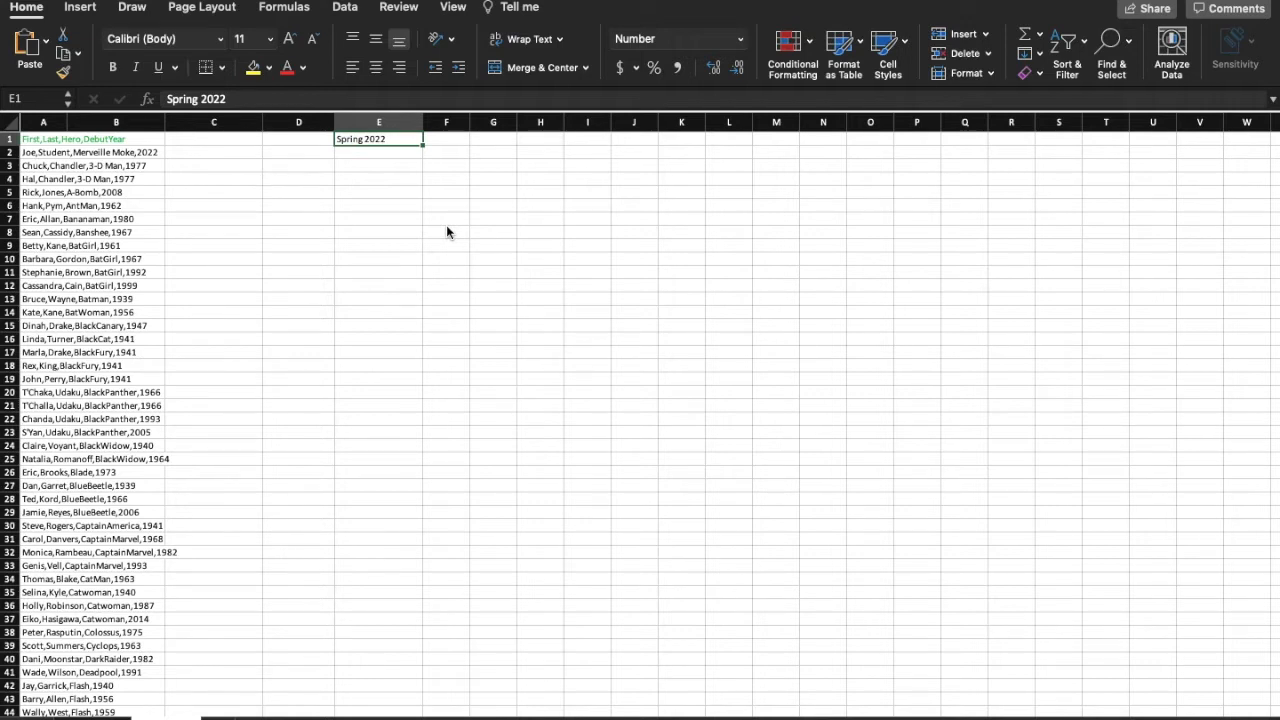
Step: Split the comma-separated data in column A into separate columns as delimited text, with Tab and Comma as delimiters
scroll(137, 268, "up", 3)
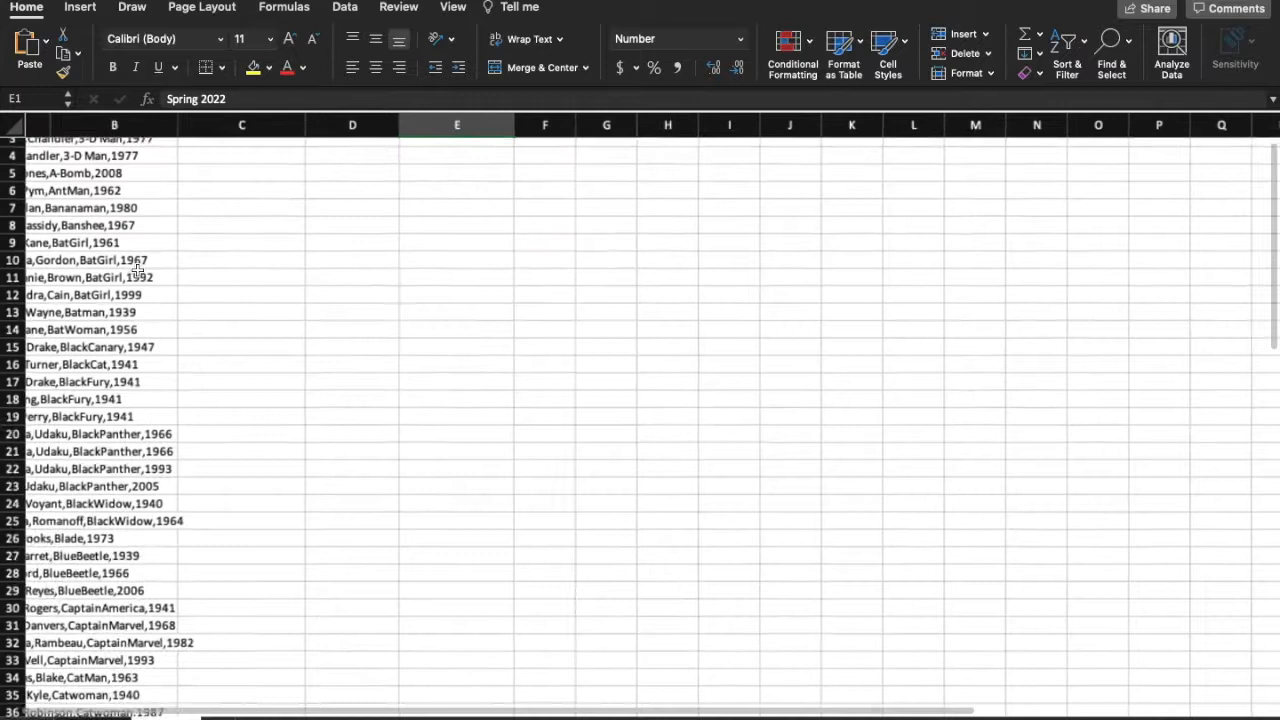
scroll(165, 245, "up", 2)
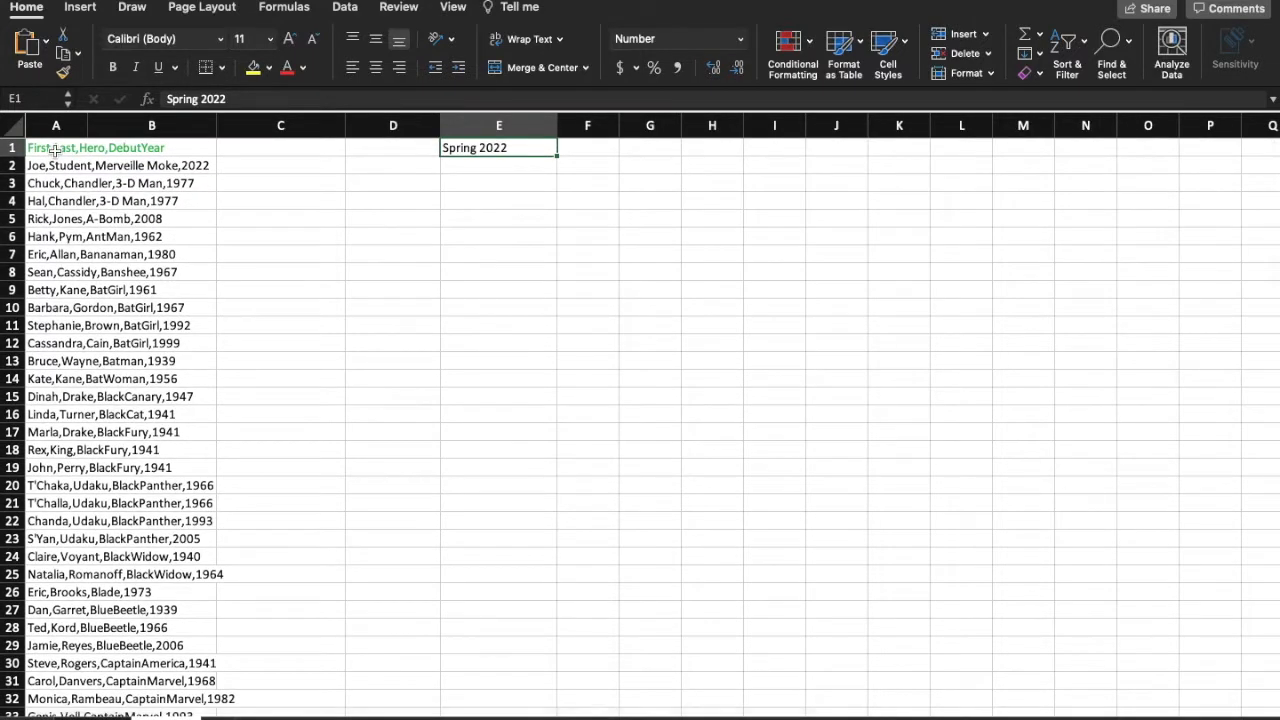
left_click(55, 148)
left_click_drag(55, 148, 68, 424)
scroll(62, 331, "up", 20)
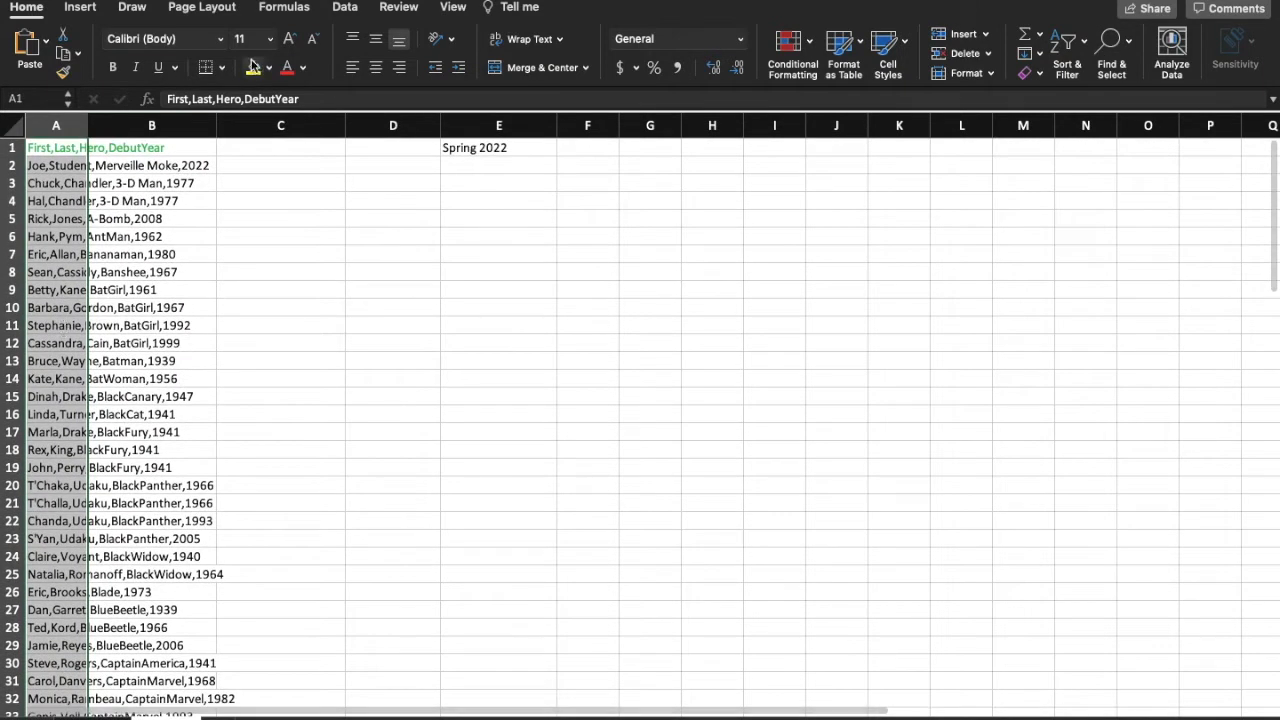
left_click(345, 7)
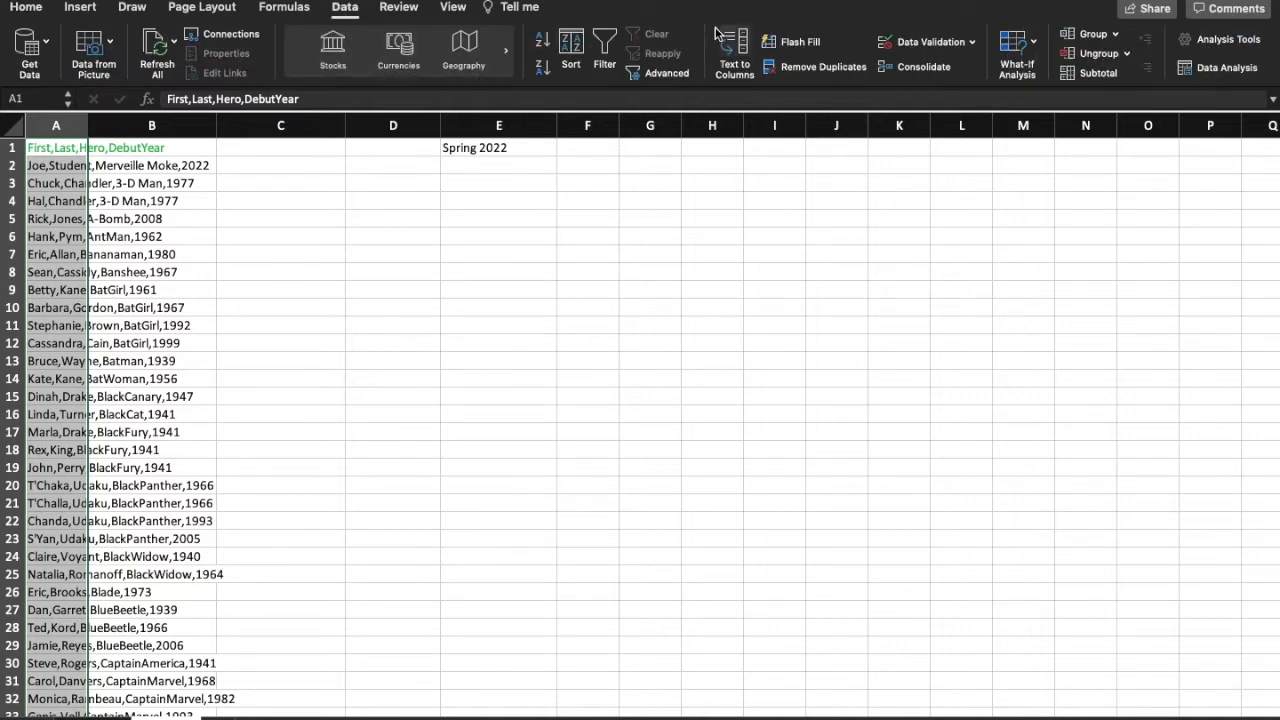
left_click(735, 58)
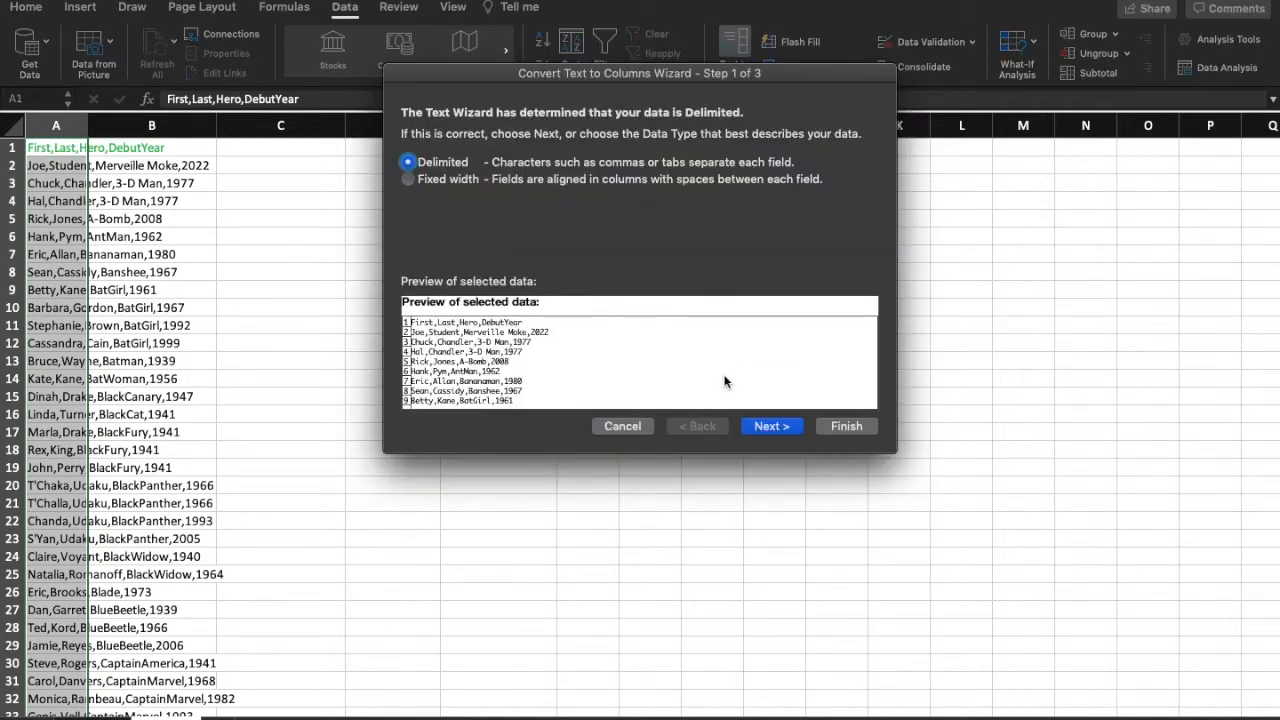
left_click(774, 427)
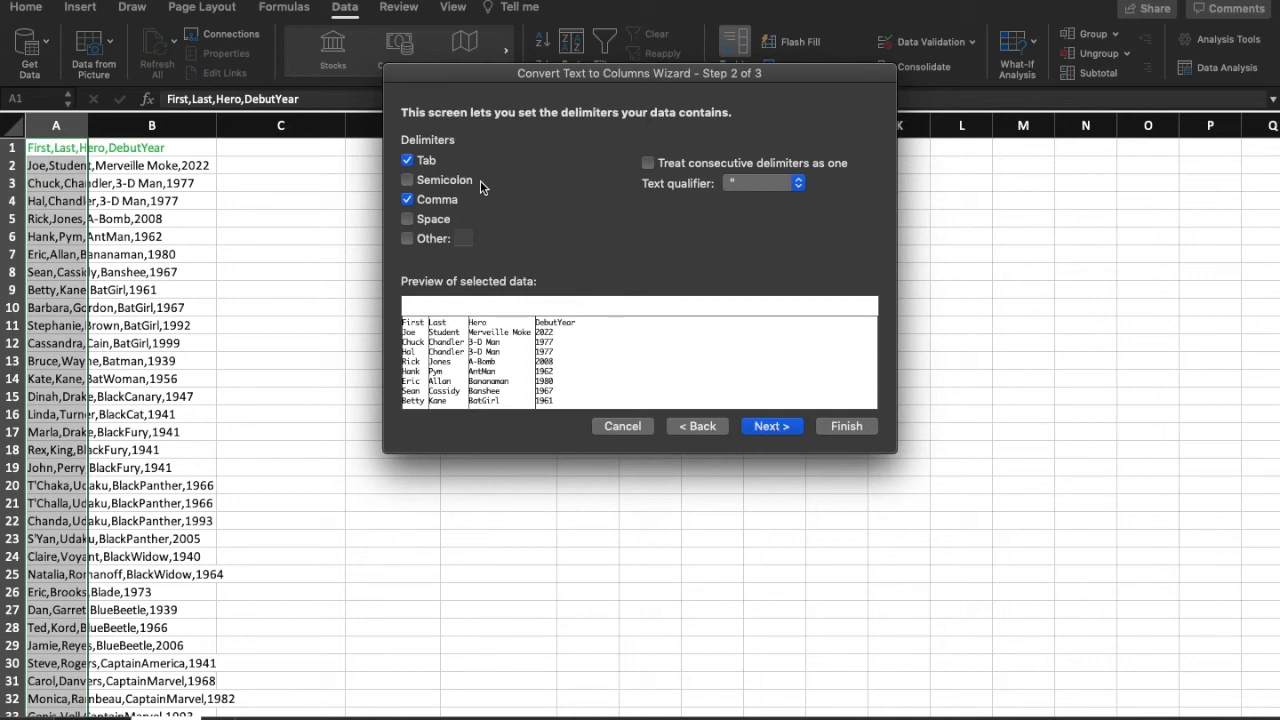
left_click(411, 201)
left_click(419, 203)
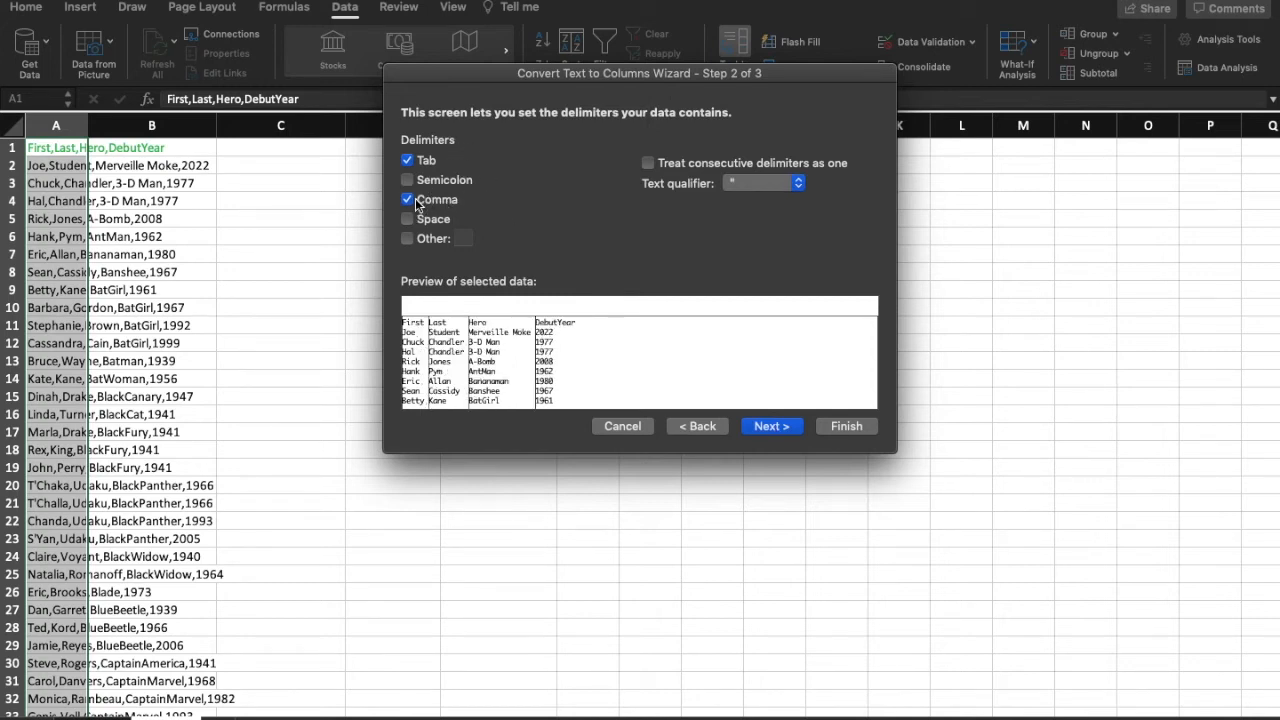
left_click(769, 427)
left_click(860, 428)
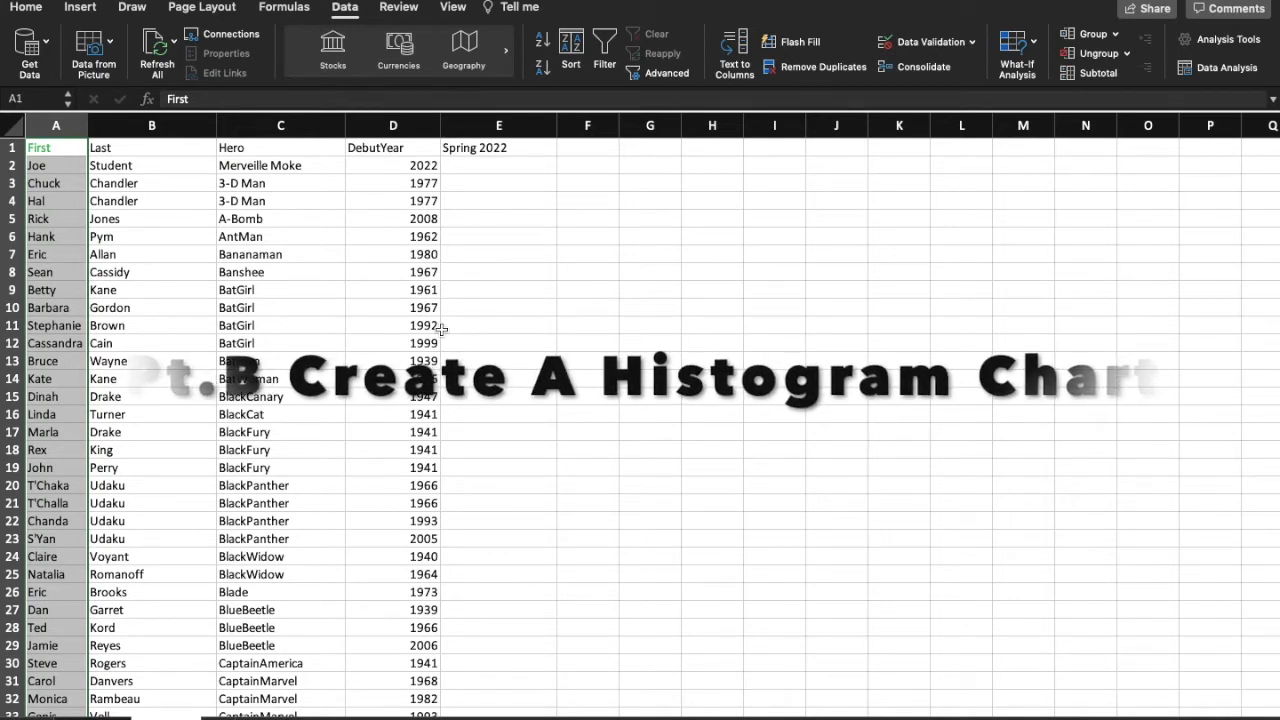
Step: Insert a basic 2-D column chart of the DebutYear data in column D and place it beside the data, starting around row 6
left_click(387, 148)
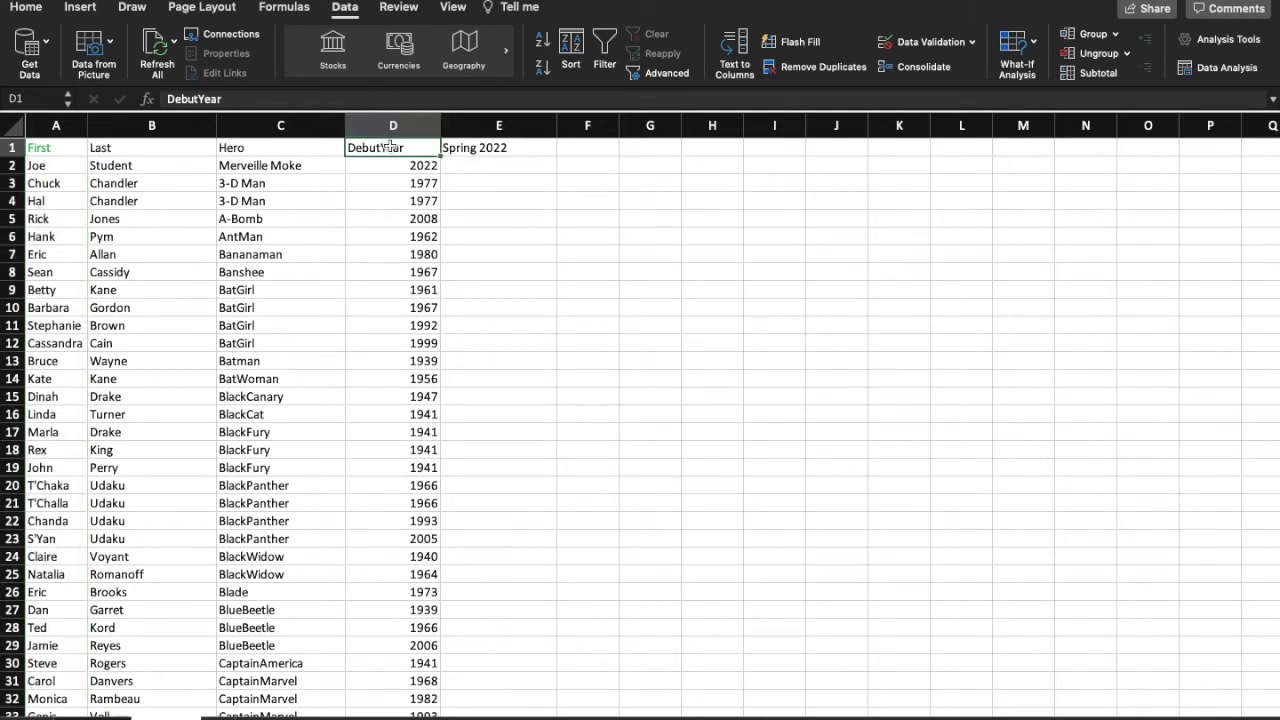
left_click_drag(385, 148, 423, 608)
scroll(421, 521, "up", 20)
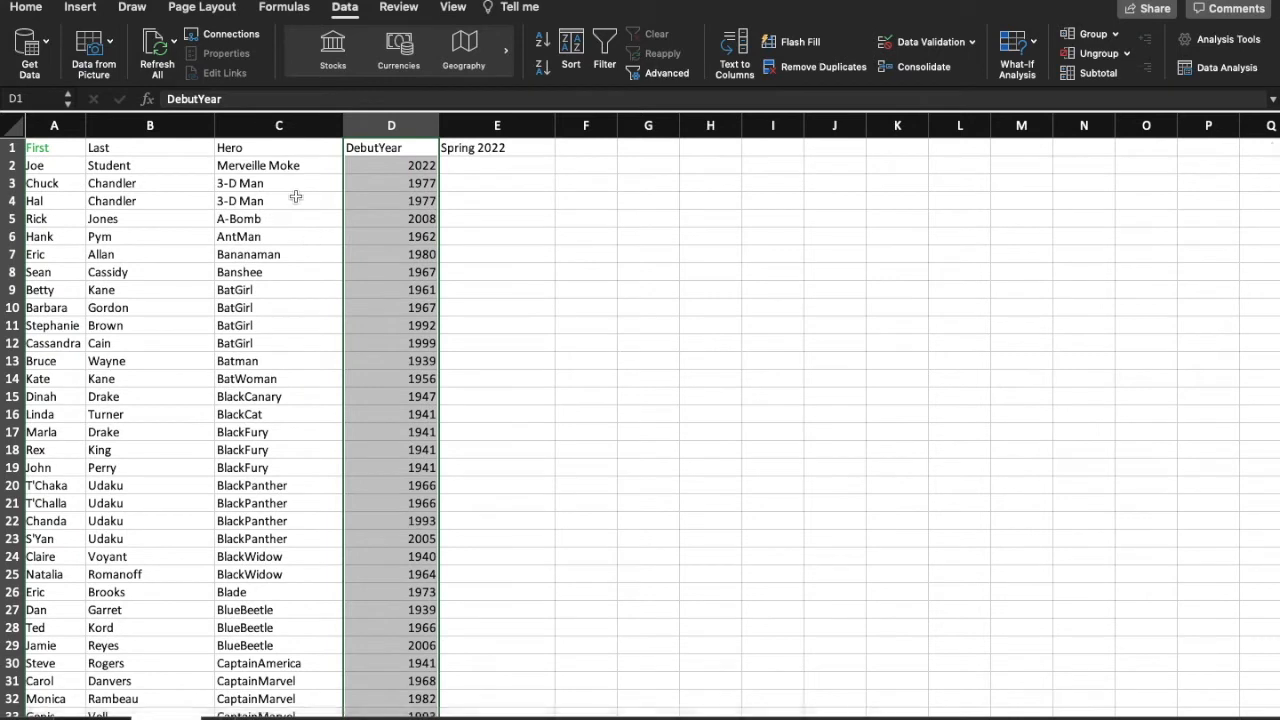
left_click(80, 7)
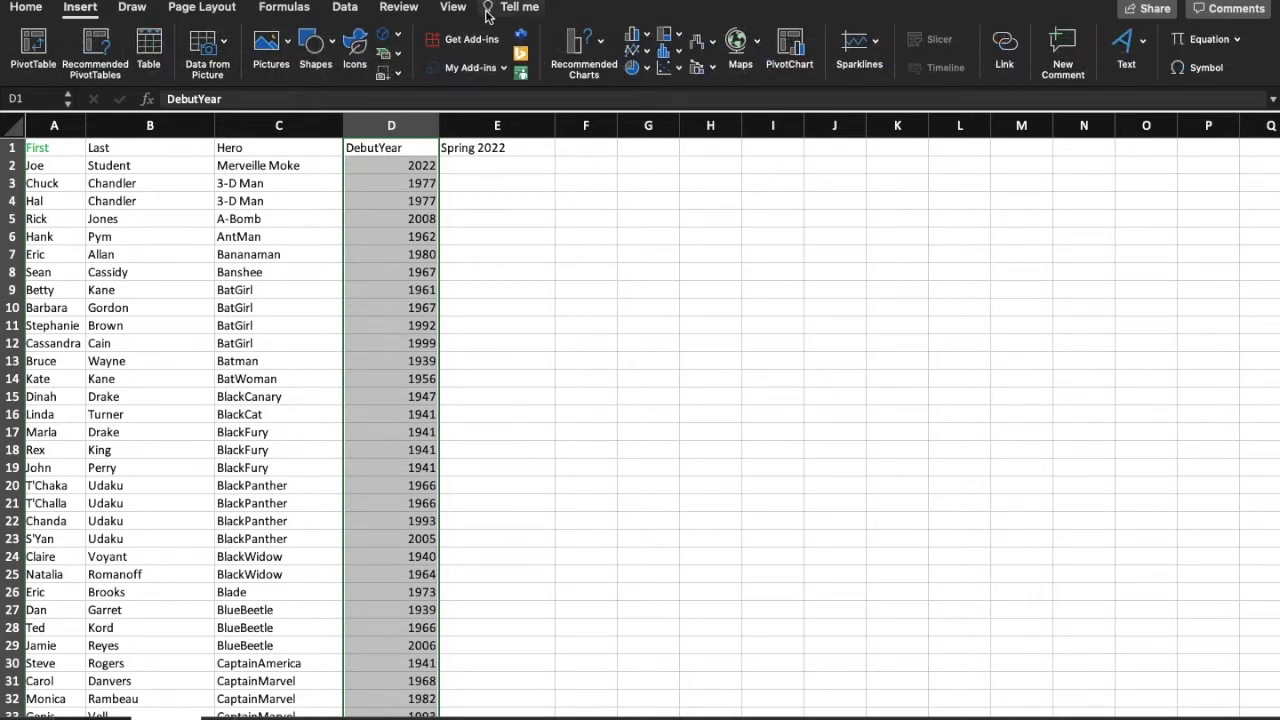
left_click(640, 37)
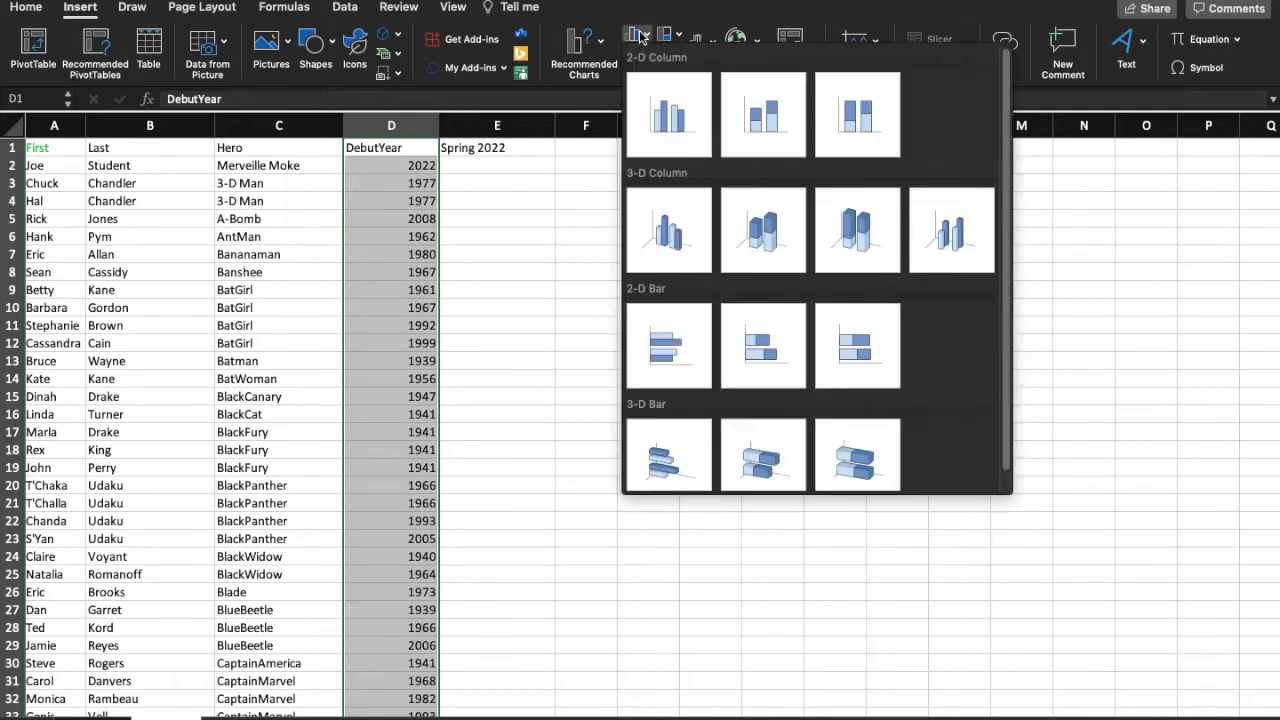
left_click(664, 125)
left_click_drag(734, 326, 766, 267)
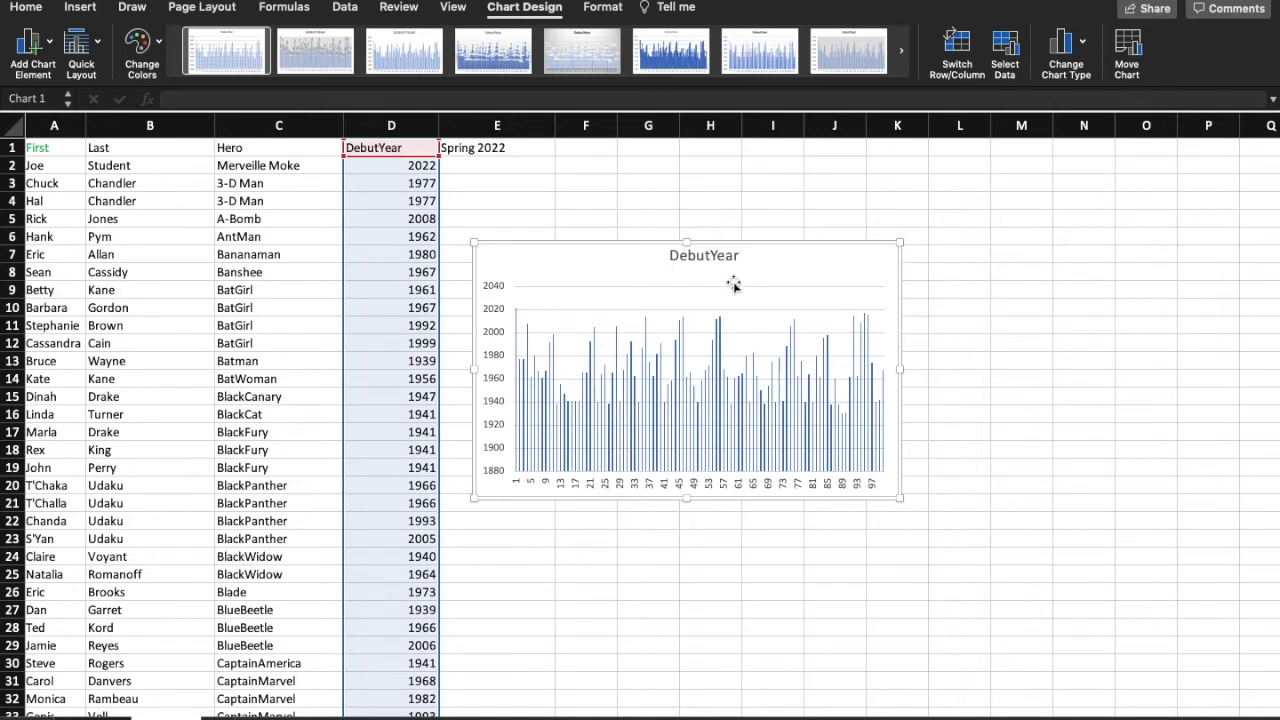
Step: Set the DebutYear chart's width to 3" in the chart area's size settings and close the formatting pane
right_click(631, 277)
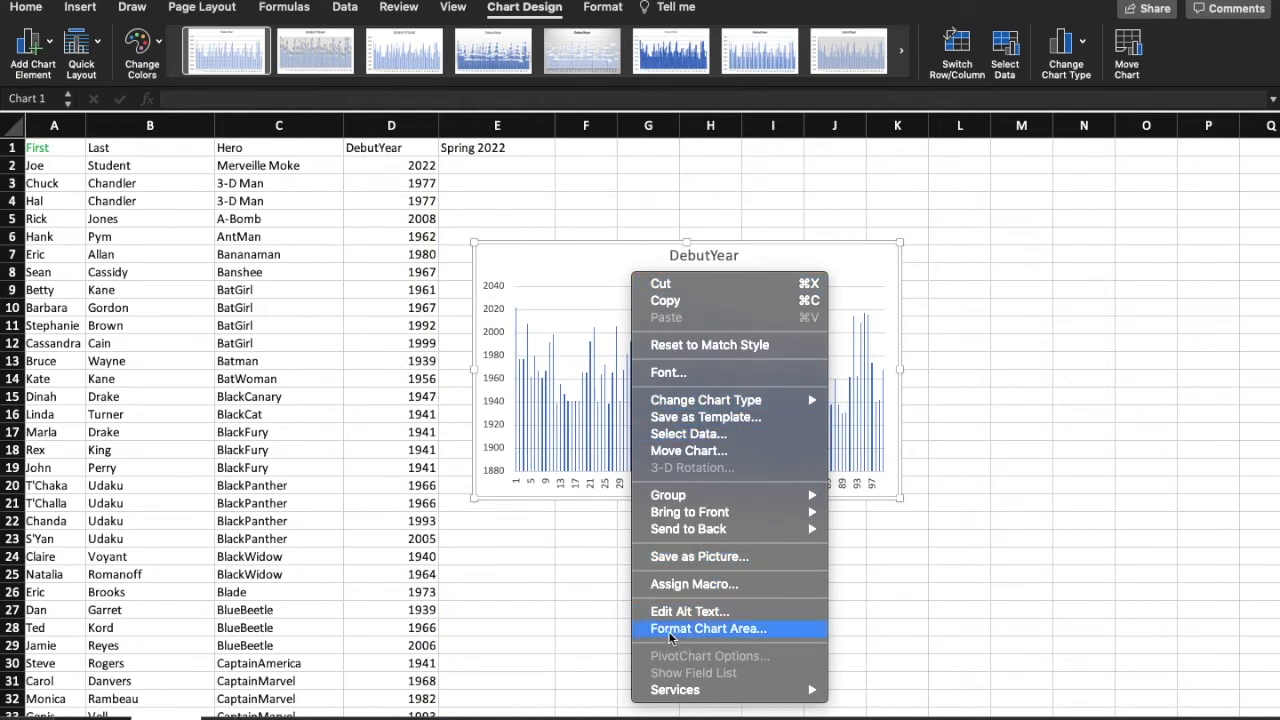
left_click(697, 630)
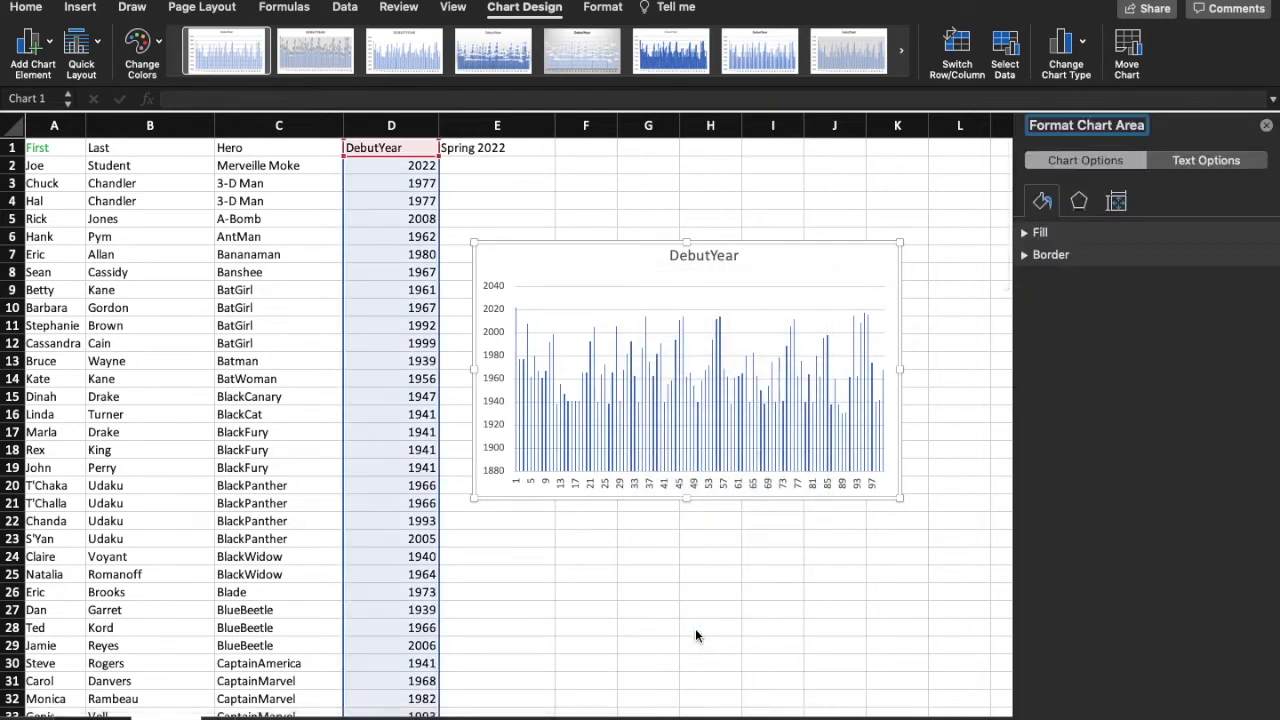
left_click(1117, 204)
left_click(1041, 236)
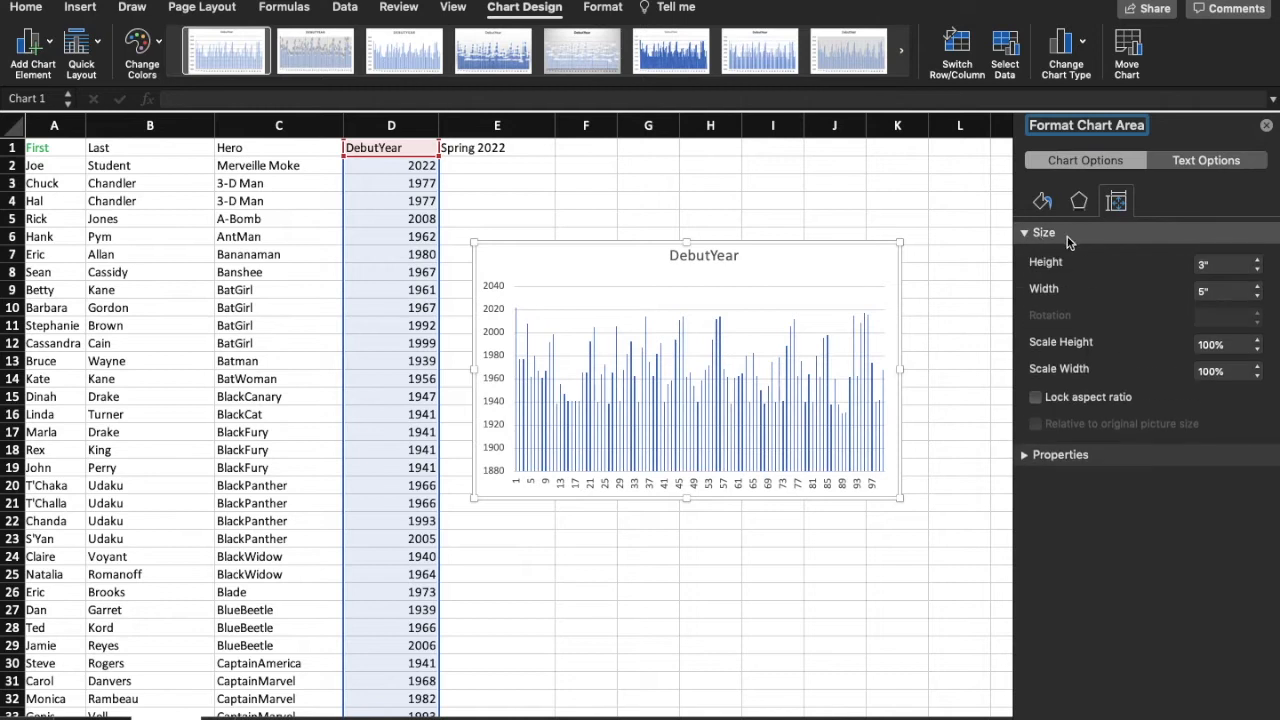
left_click(1205, 291)
key("BackSpace")
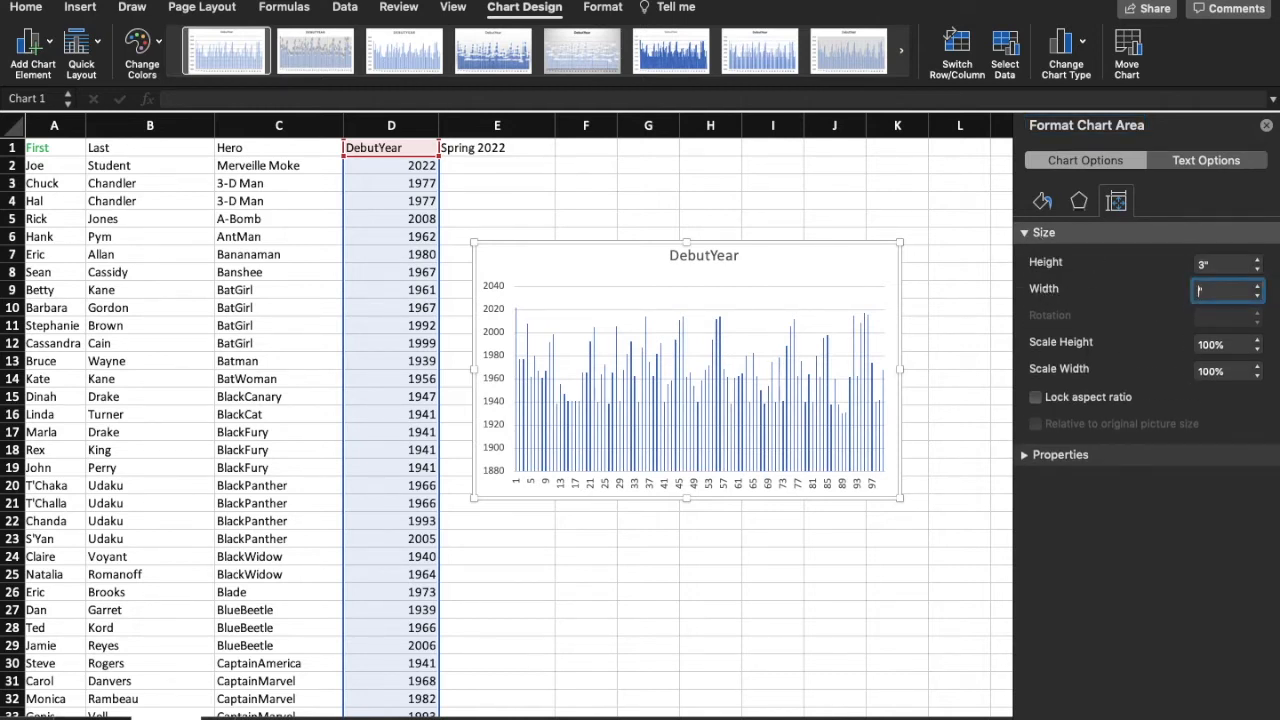
type("3\"")
key("Return")
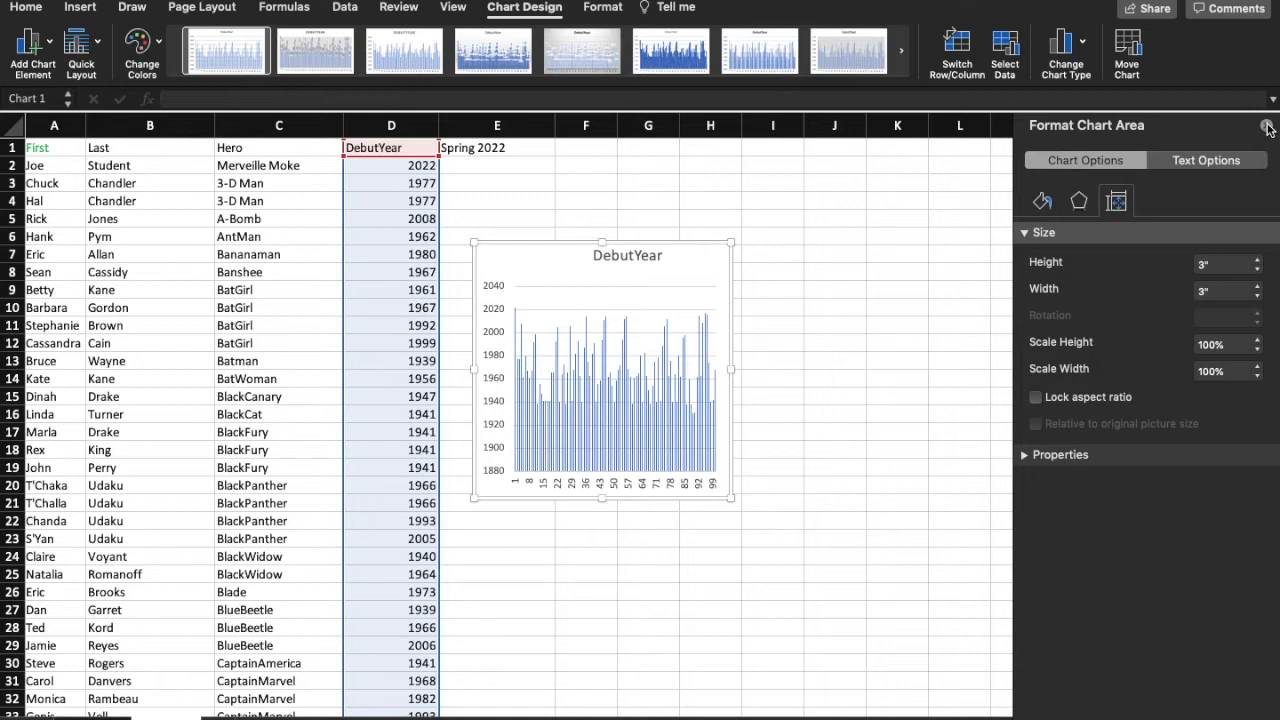
left_click(1267, 128)
Step: Sort only the DebutYear column by values from Largest to Smallest, continuing with the current selection
scroll(828, 254, "down", 1)
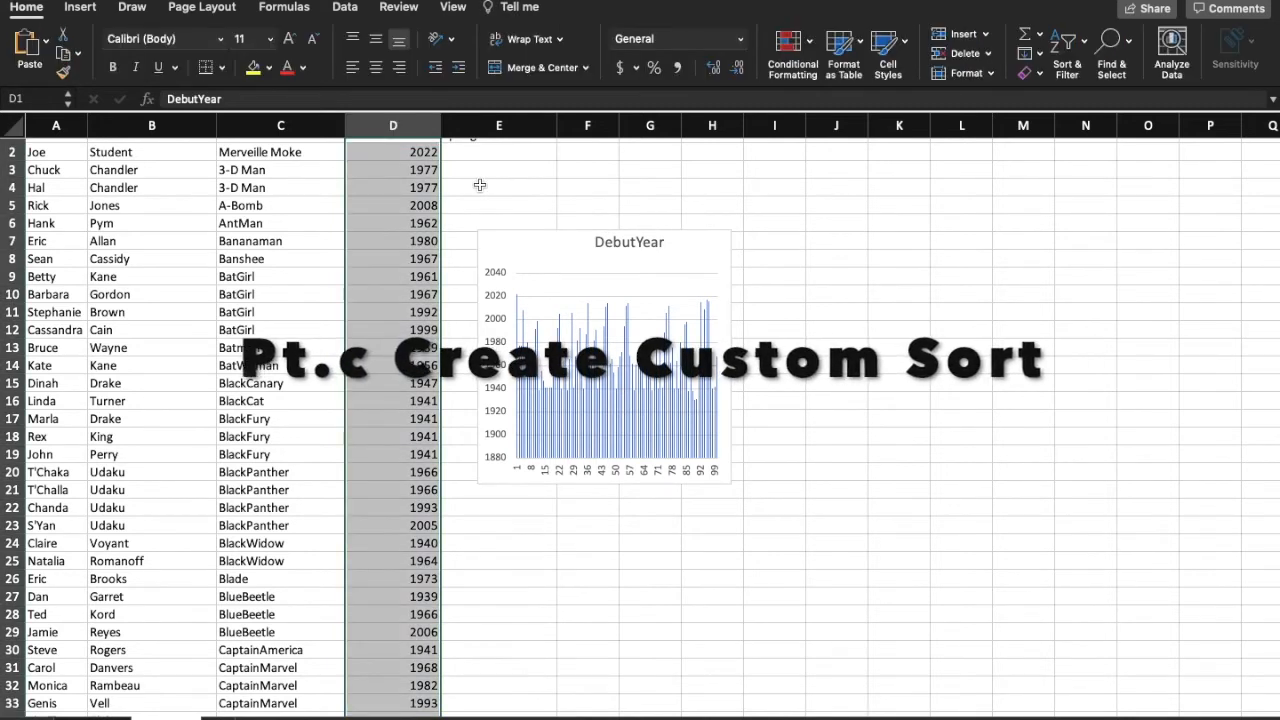
scroll(480, 185, "up", 1)
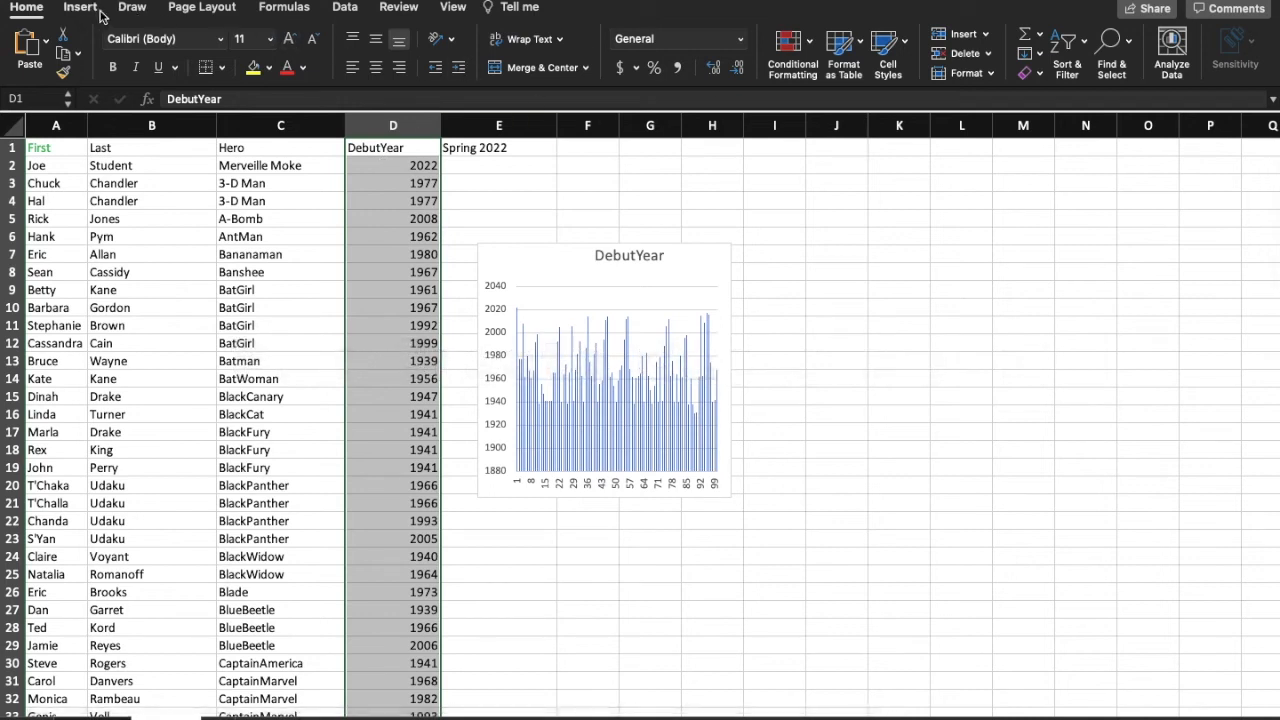
left_click(345, 8)
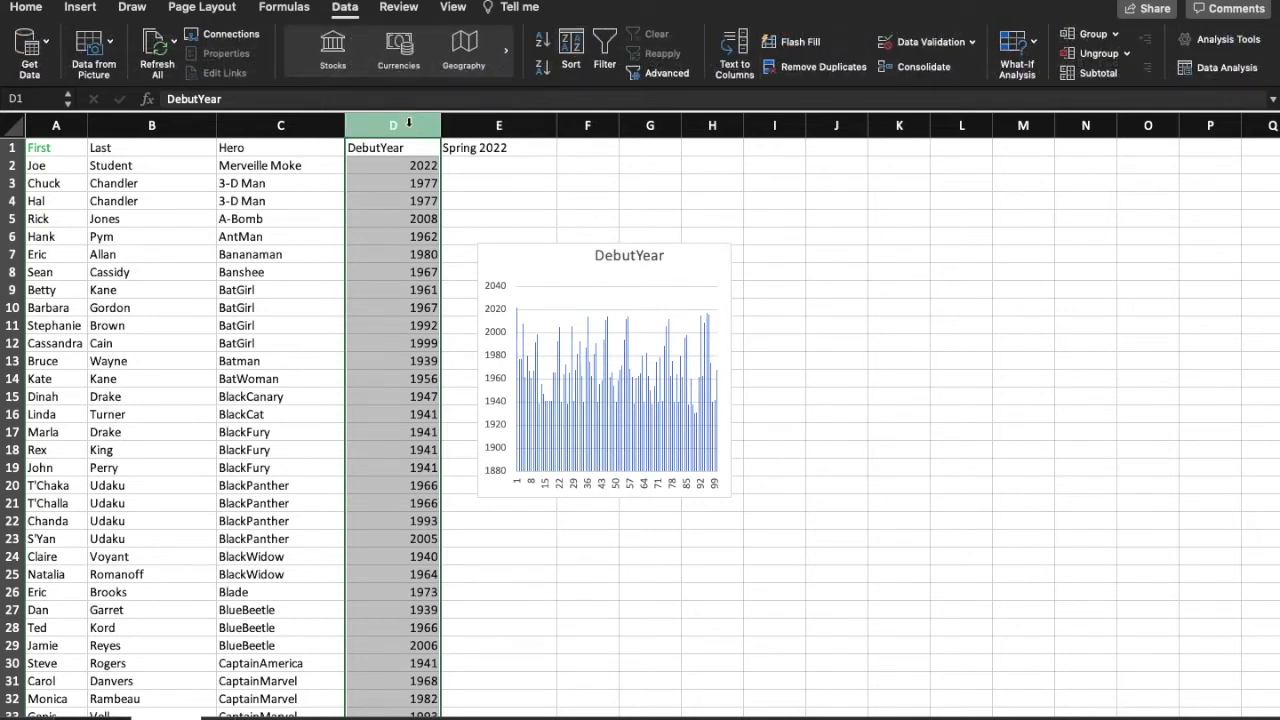
left_click(575, 54)
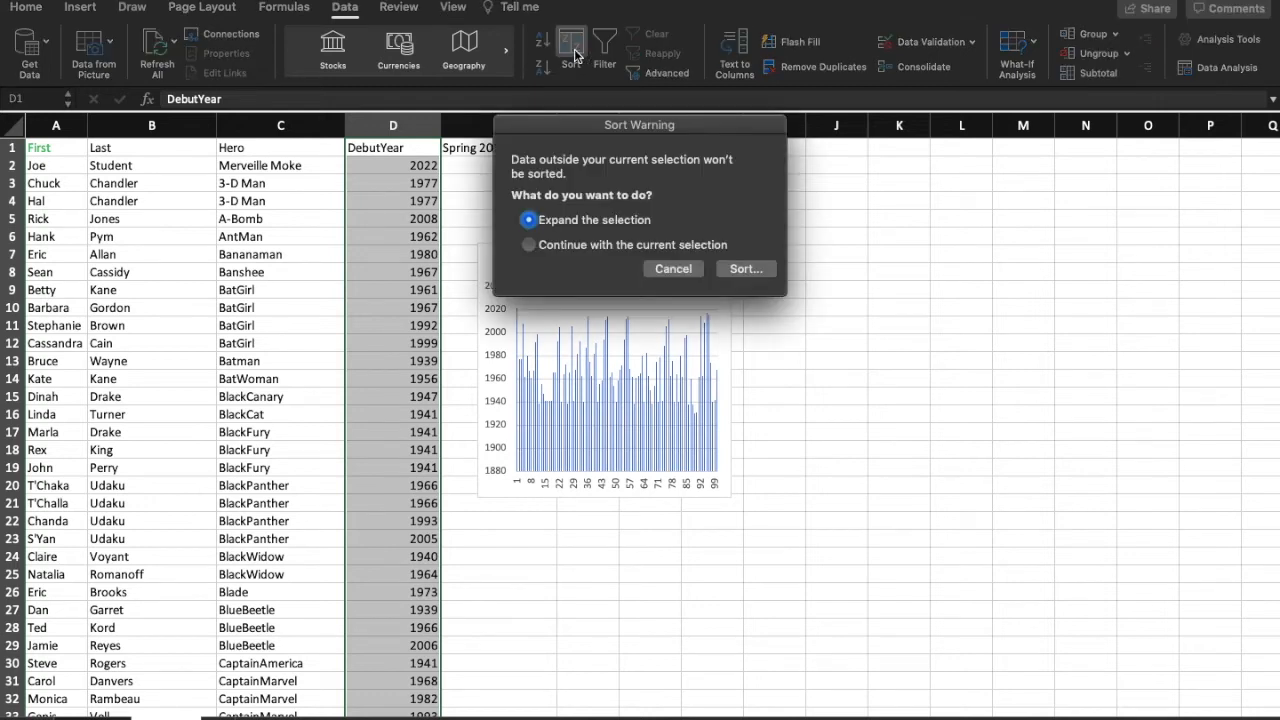
left_click(531, 246)
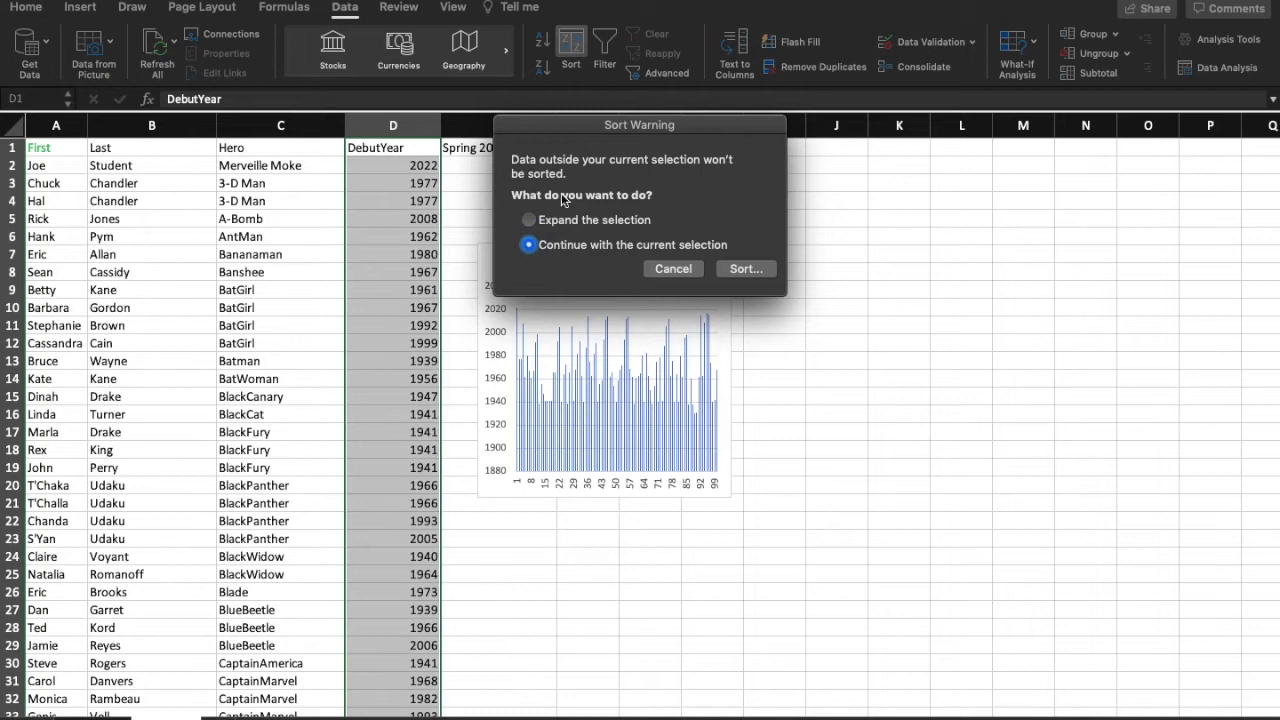
left_click(745, 269)
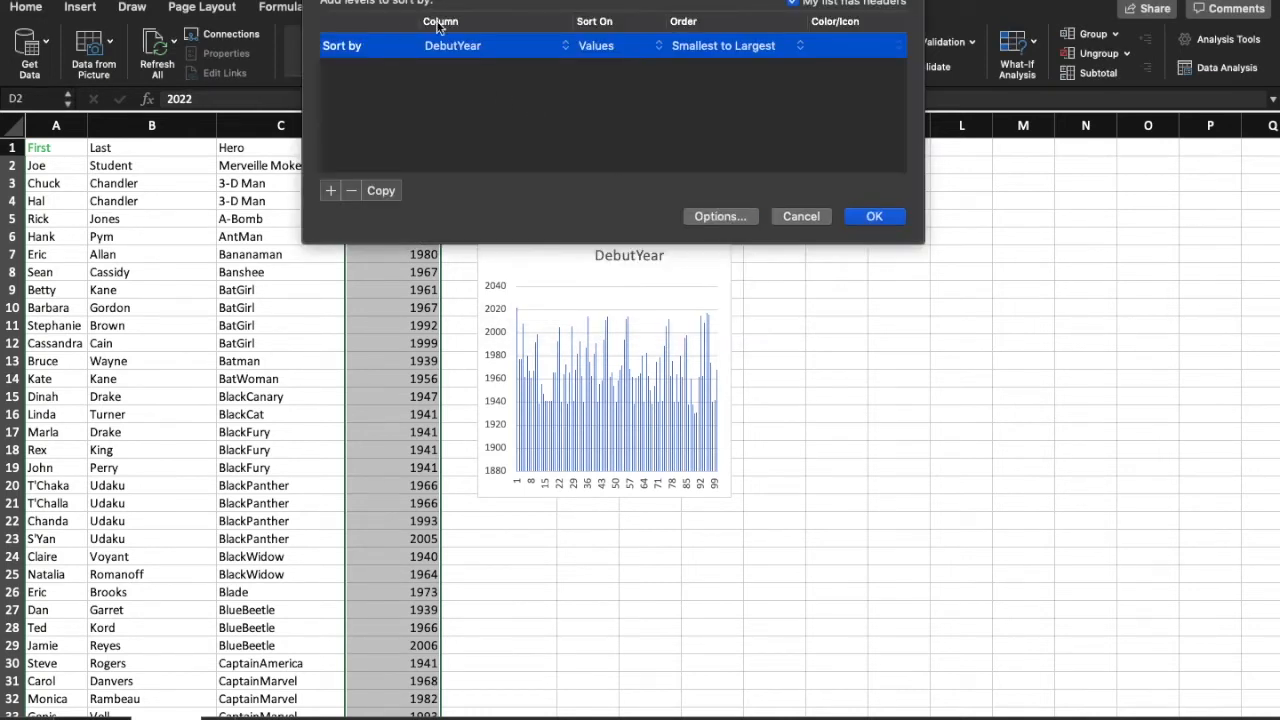
left_click(792, 47)
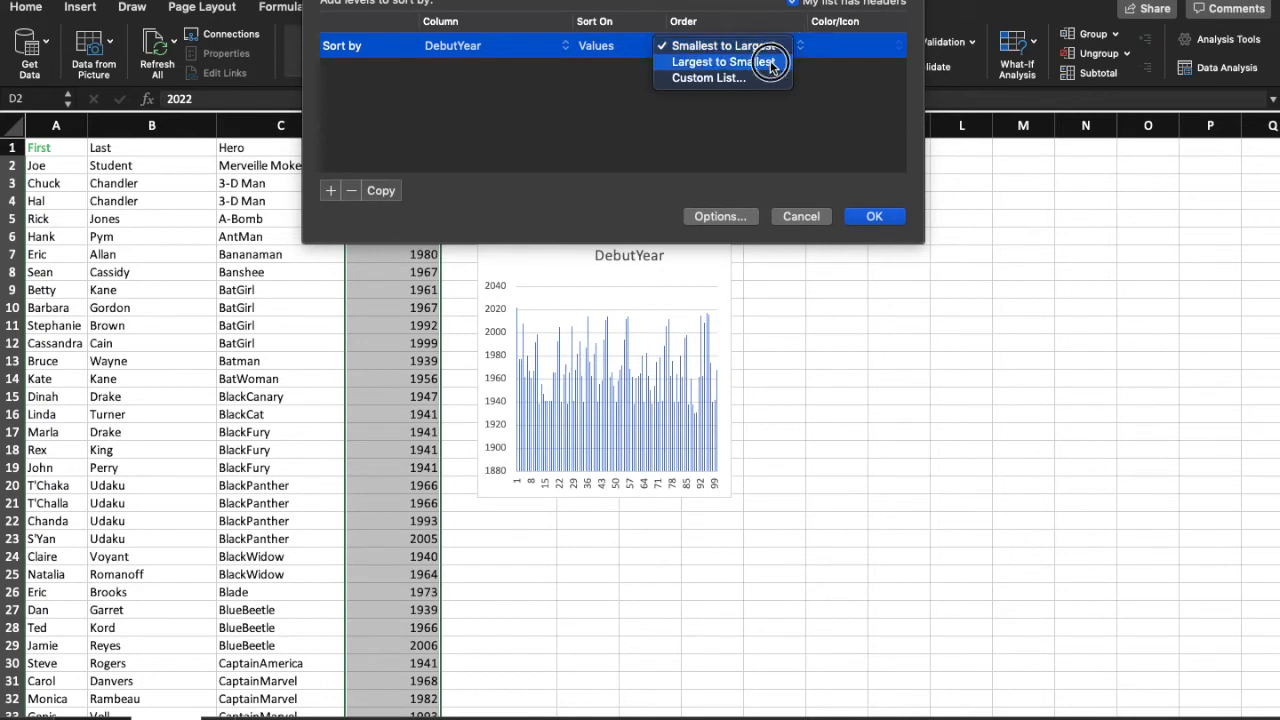
left_click(771, 63)
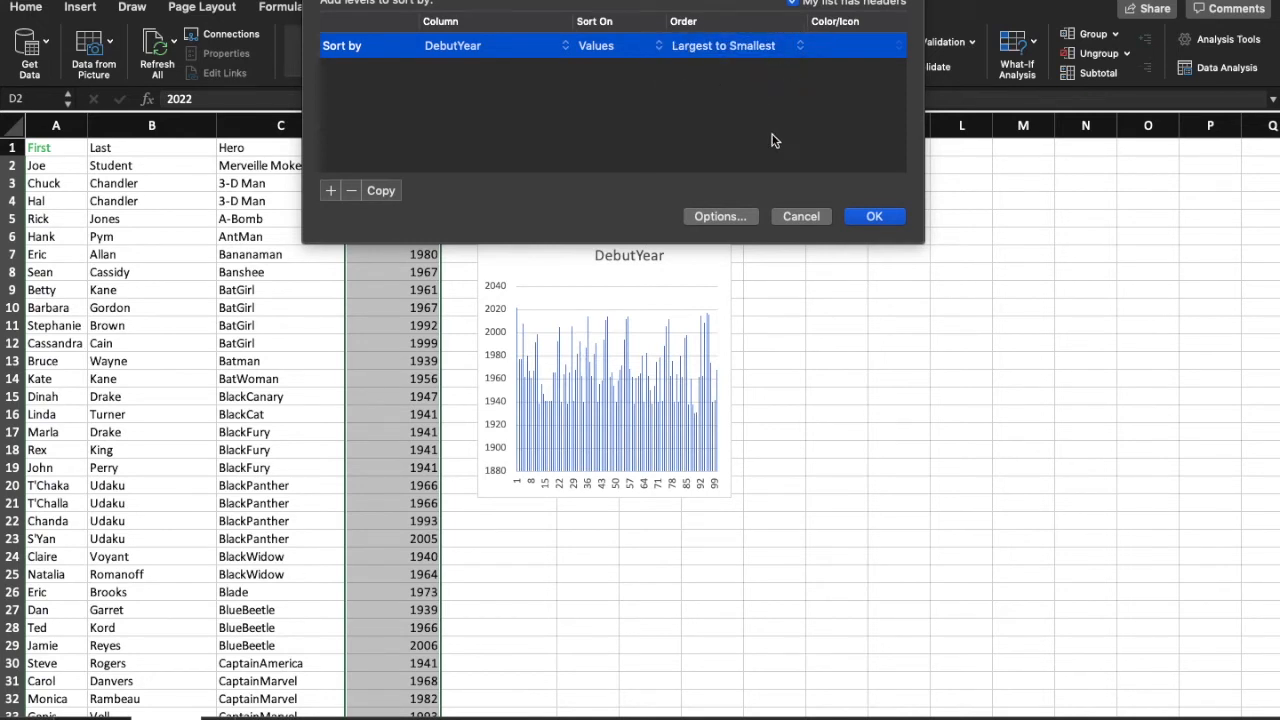
left_click(873, 218)
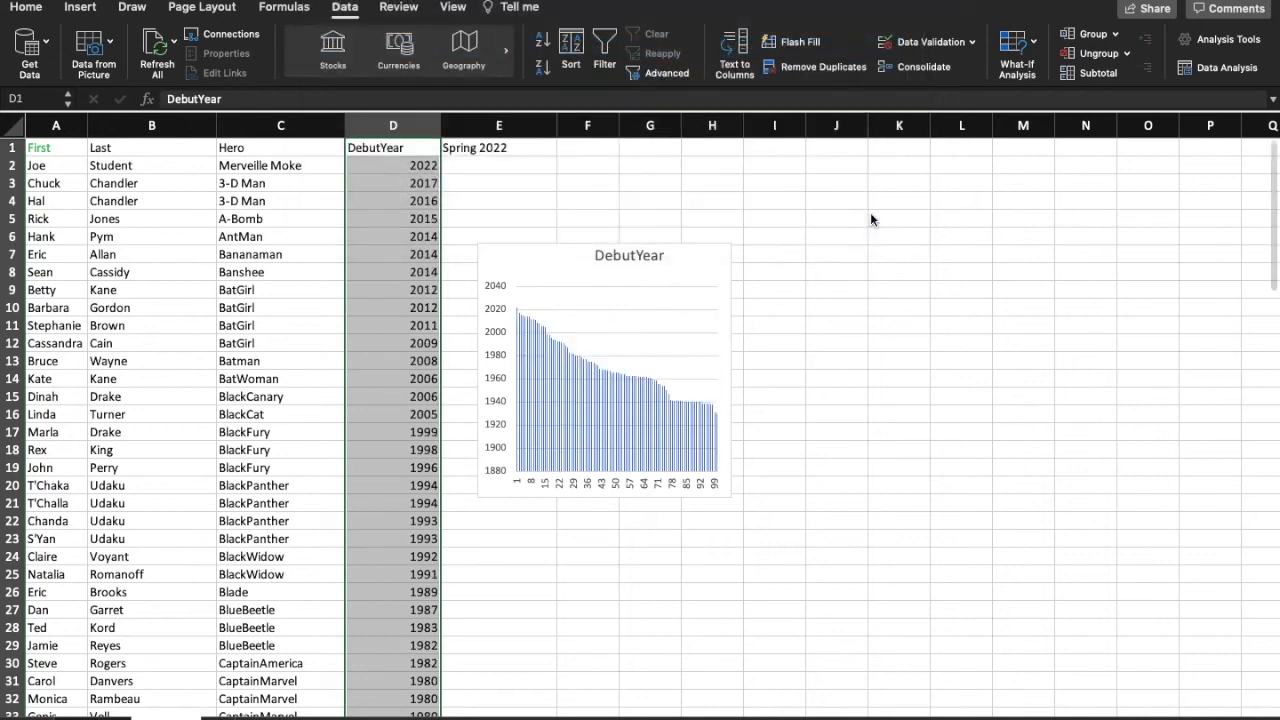
Step: Sort only the Hero column by values from A to Z, continuing with the current selection
left_click(263, 147)
mouse_move(263, 147)
left_mouse_down()
mouse_move(283, 712)
mouse_move(266, 663)
mouse_move(290, 680)
mouse_move(300, 670)
left_mouse_up()
scroll(346, 254, "up", 20)
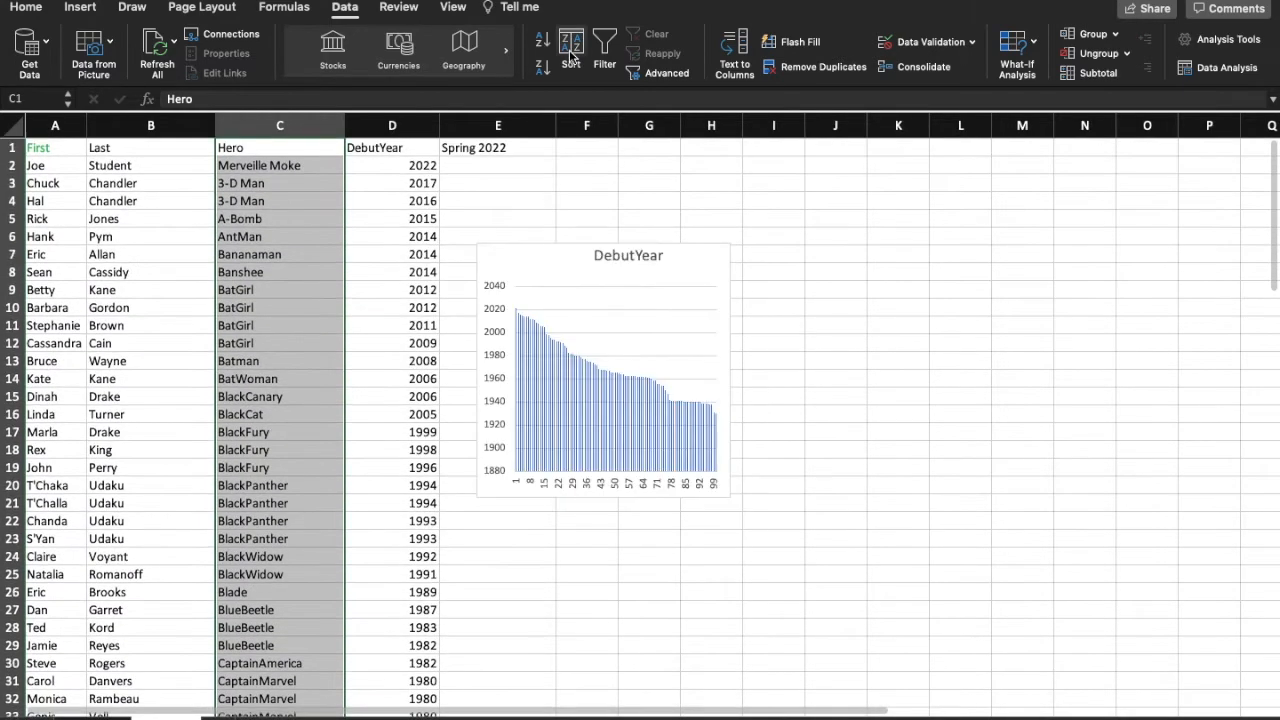
left_click(570, 50)
left_click(533, 245)
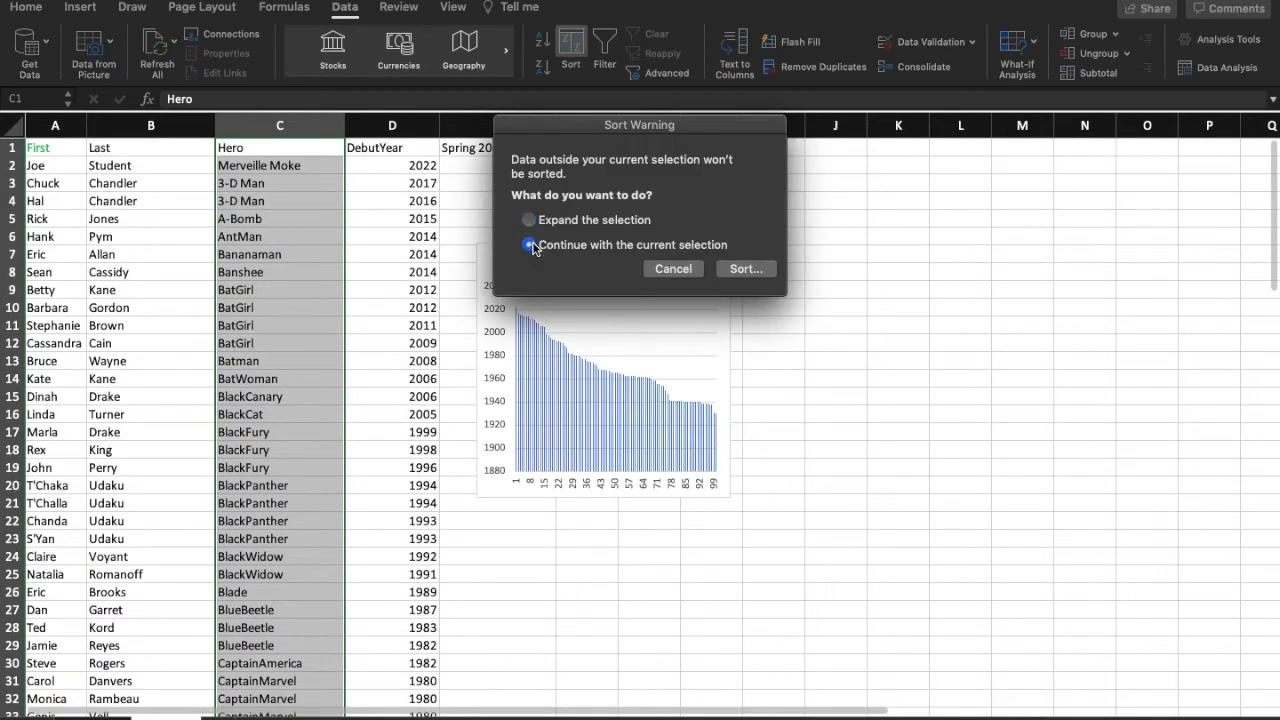
left_click(745, 269)
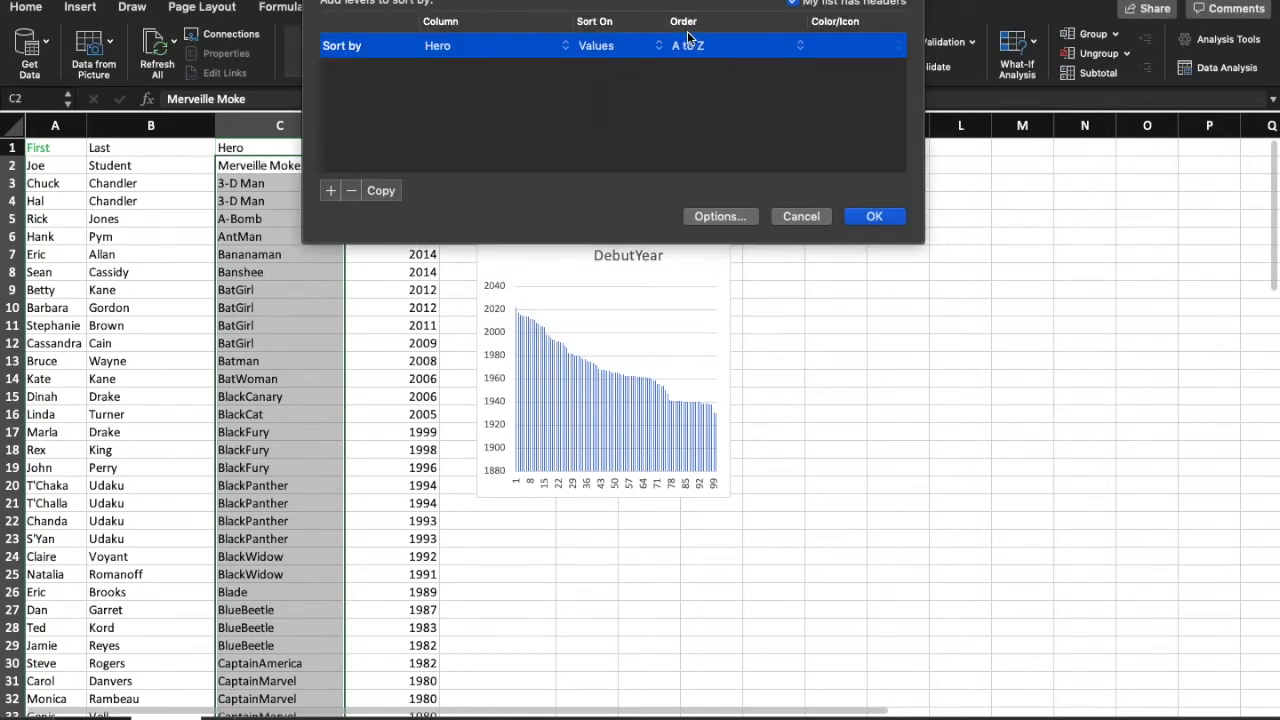
left_click(872, 217)
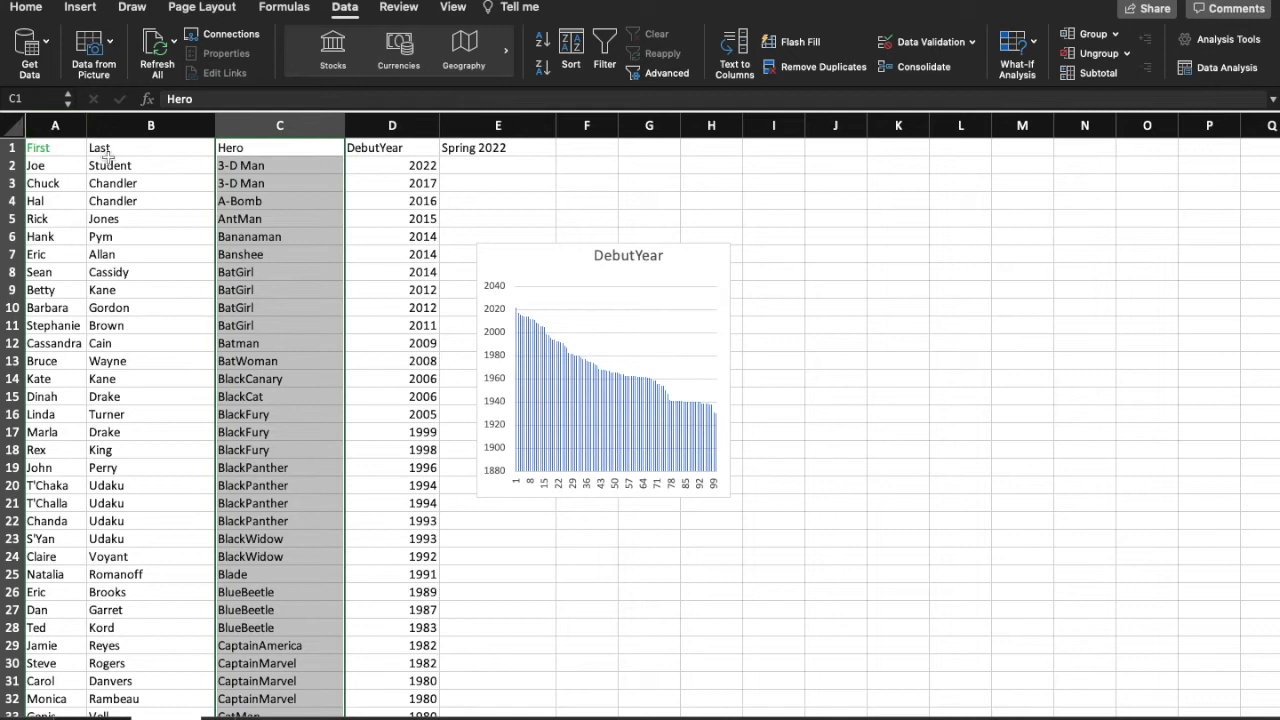
Step: Set up a custom sort of only the First and Last columns, sorting by First and adding Last as the second level
left_click(57, 153)
mouse_move(44, 148)
left_mouse_down()
mouse_move(149, 149)
mouse_move(118, 557)
mouse_move(216, 693)
mouse_move(130, 668)
left_mouse_up()
scroll(130, 668, "up", 20)
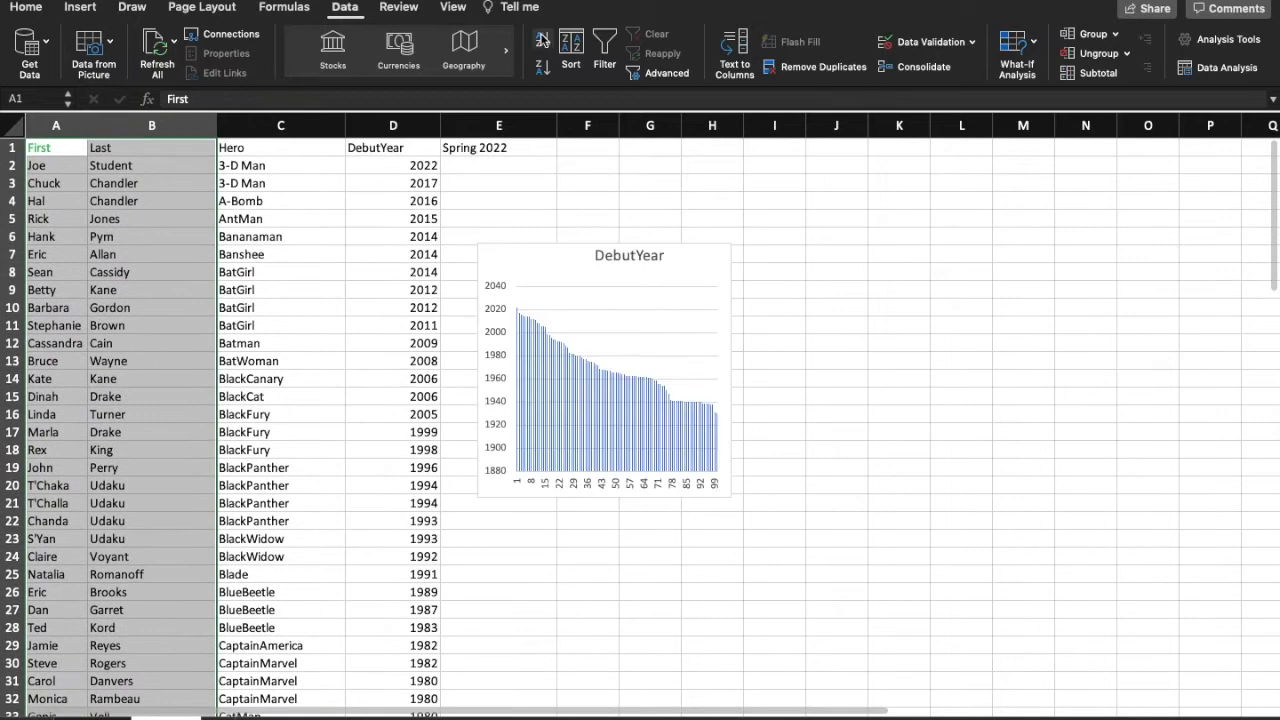
left_click(569, 50)
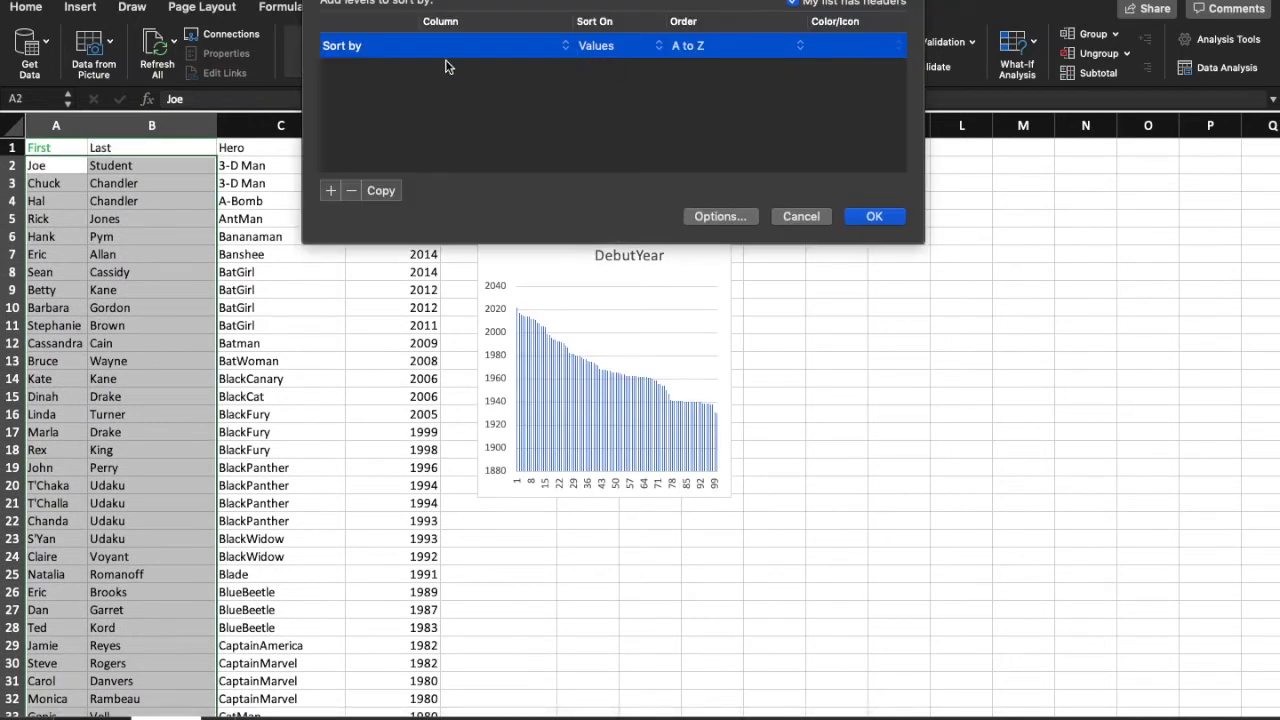
left_click(563, 48)
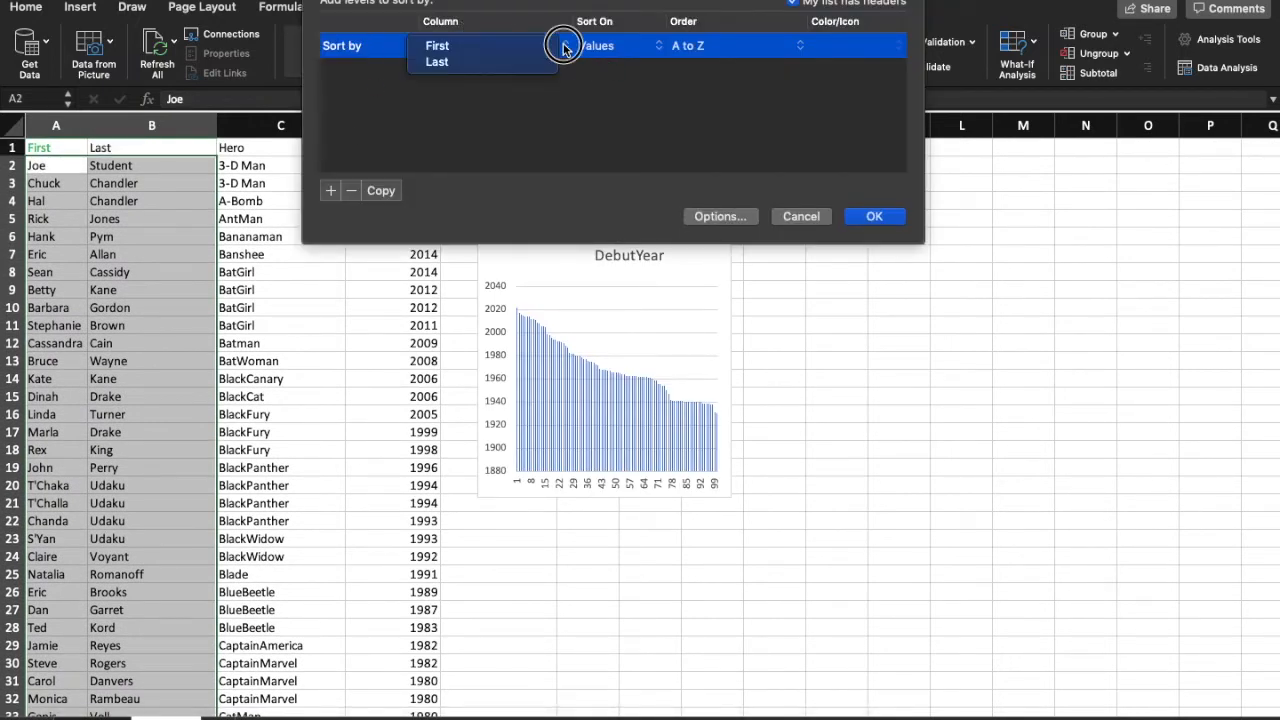
left_click(522, 46)
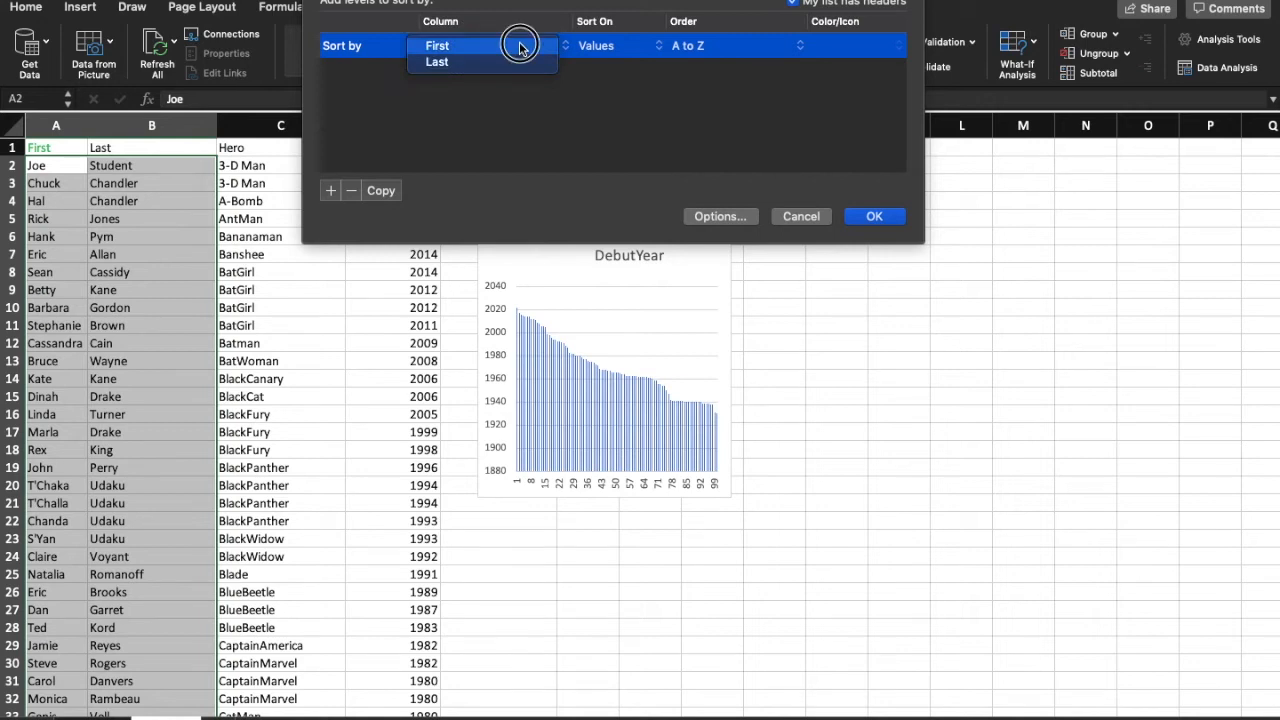
left_click(330, 190)
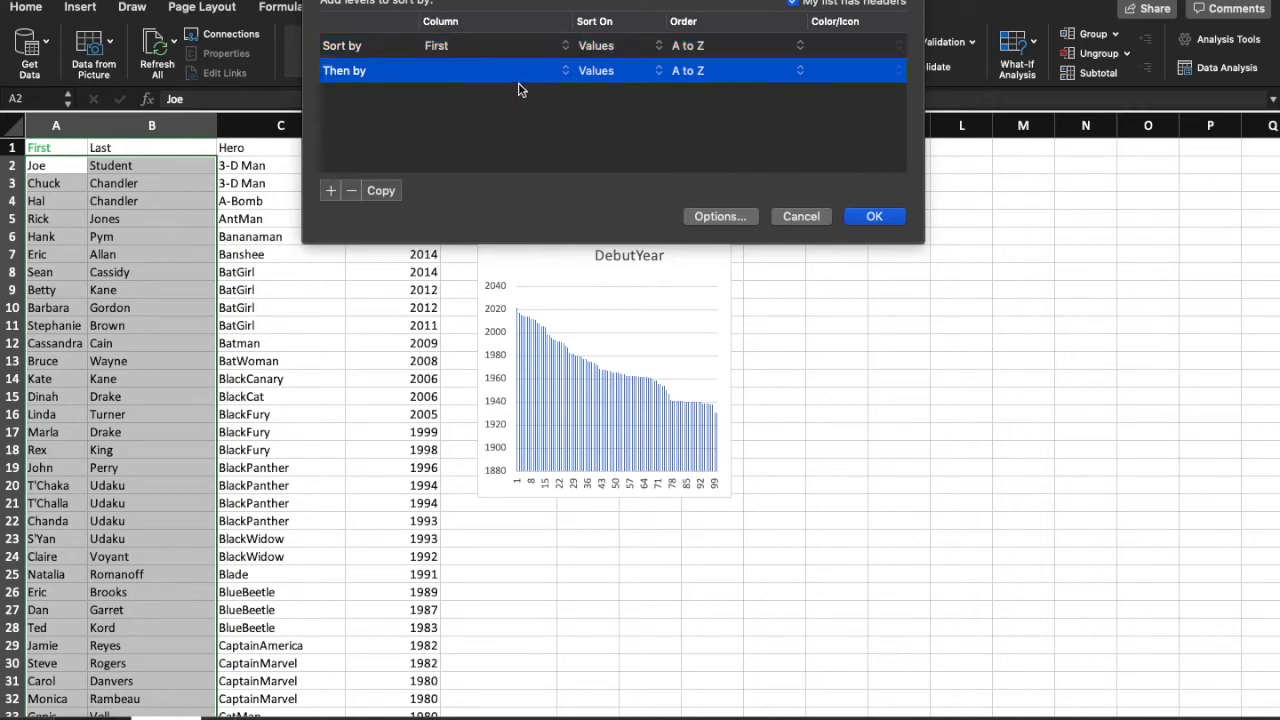
left_click(564, 70)
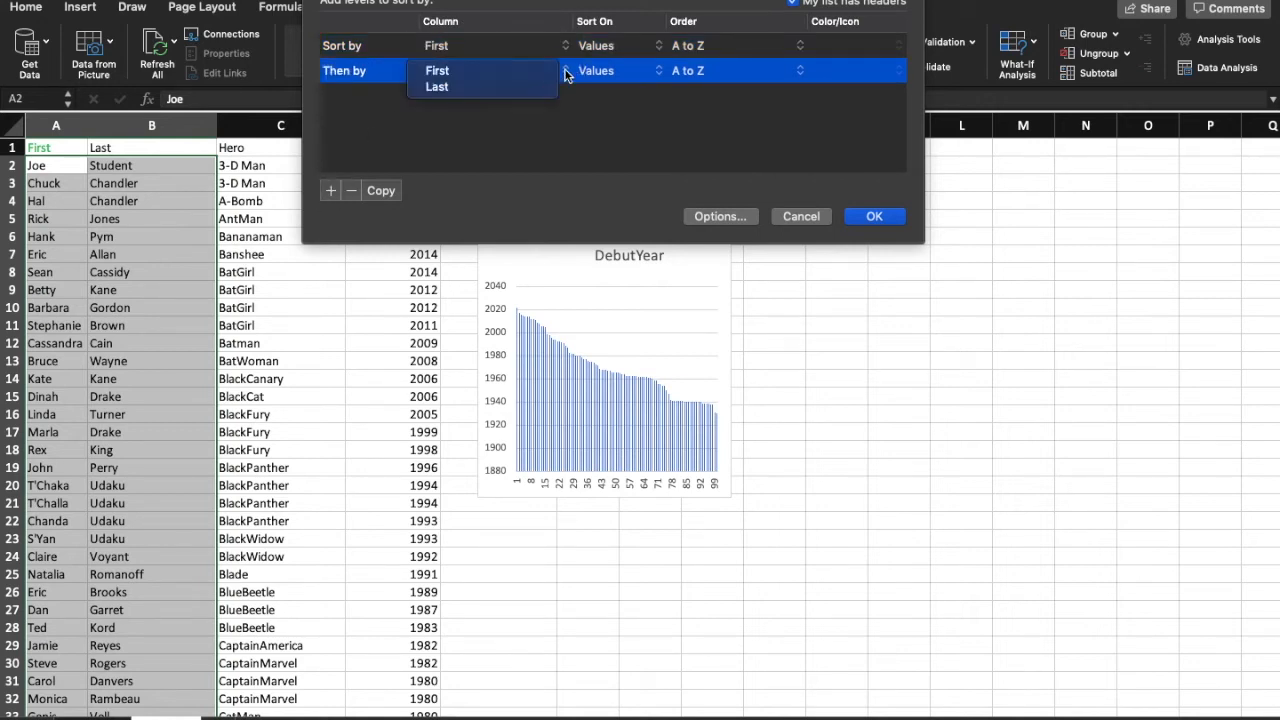
left_click(470, 98)
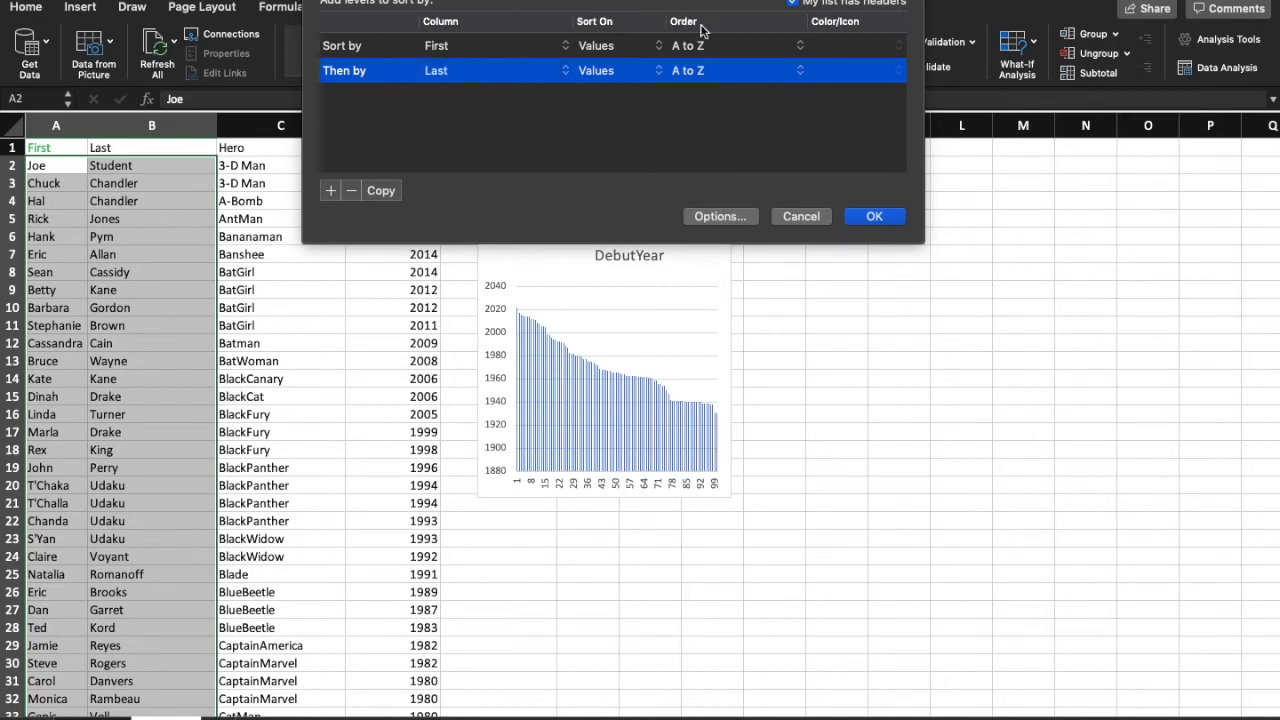
Step: Keep the A to Z order for both the First and Last sort levels and apply the sort
left_click(802, 48)
left_click(750, 46)
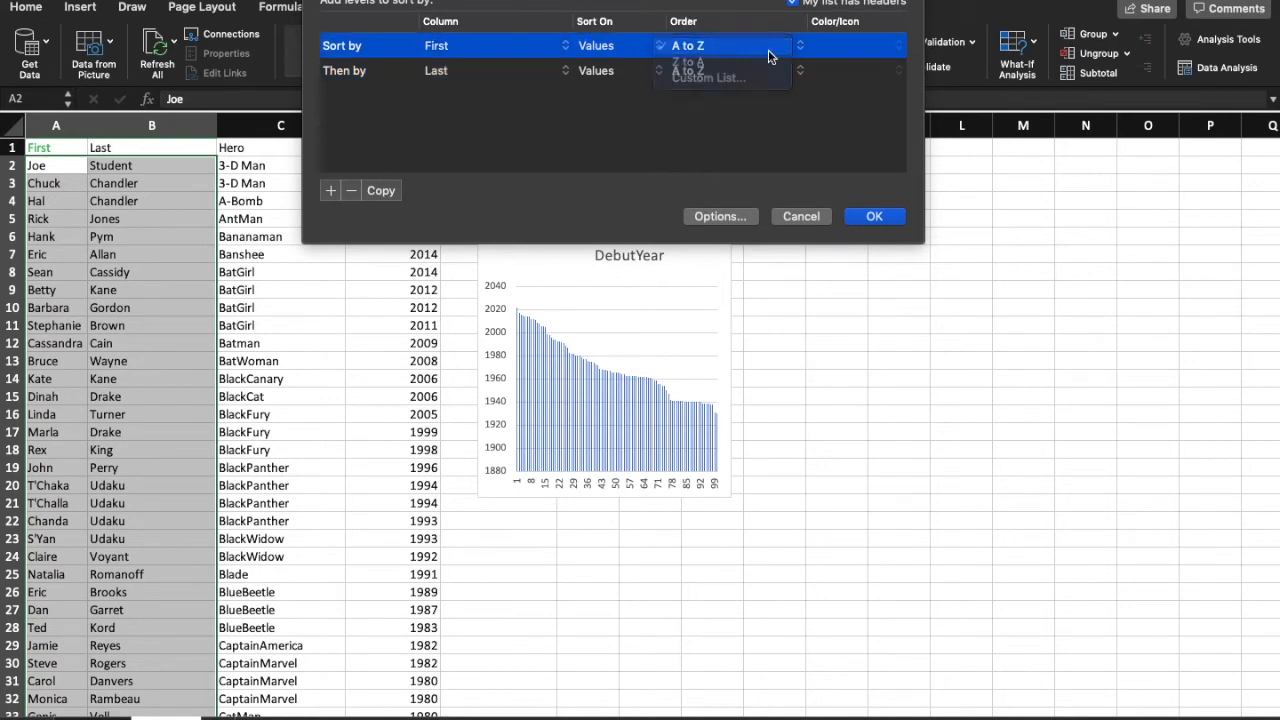
left_click(782, 69)
left_click(754, 71)
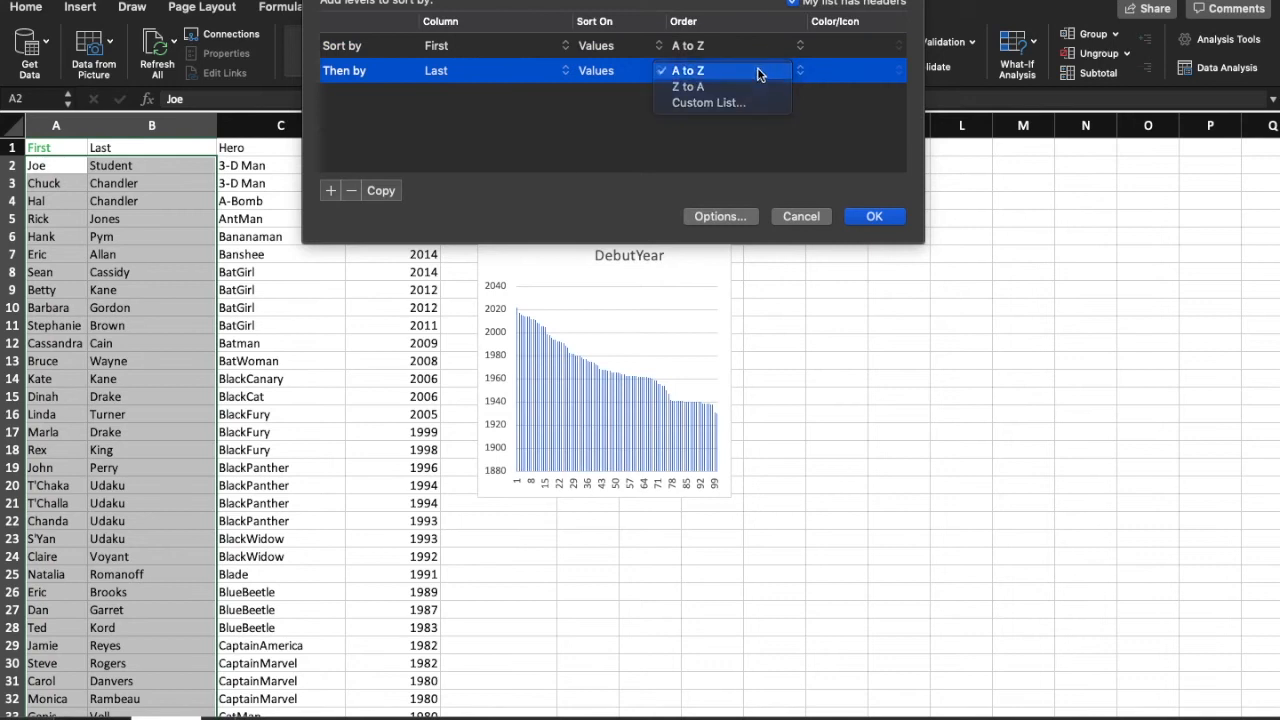
left_click(726, 47)
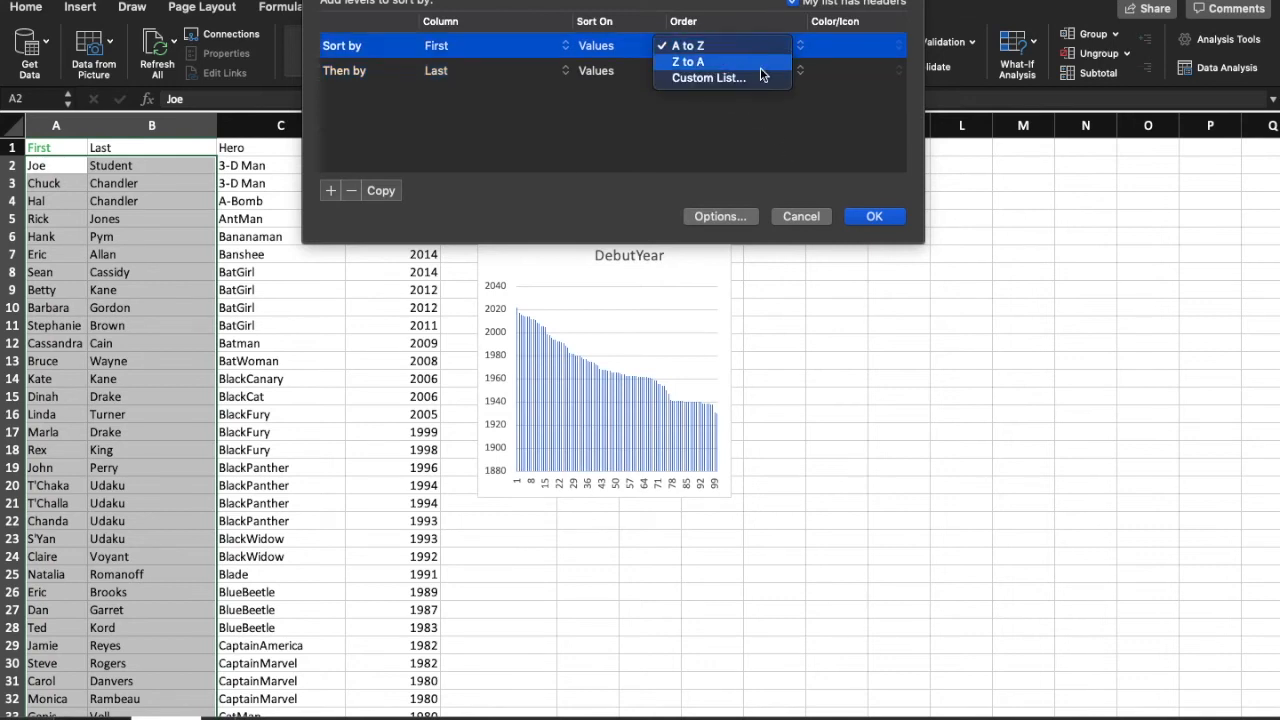
left_click(800, 157)
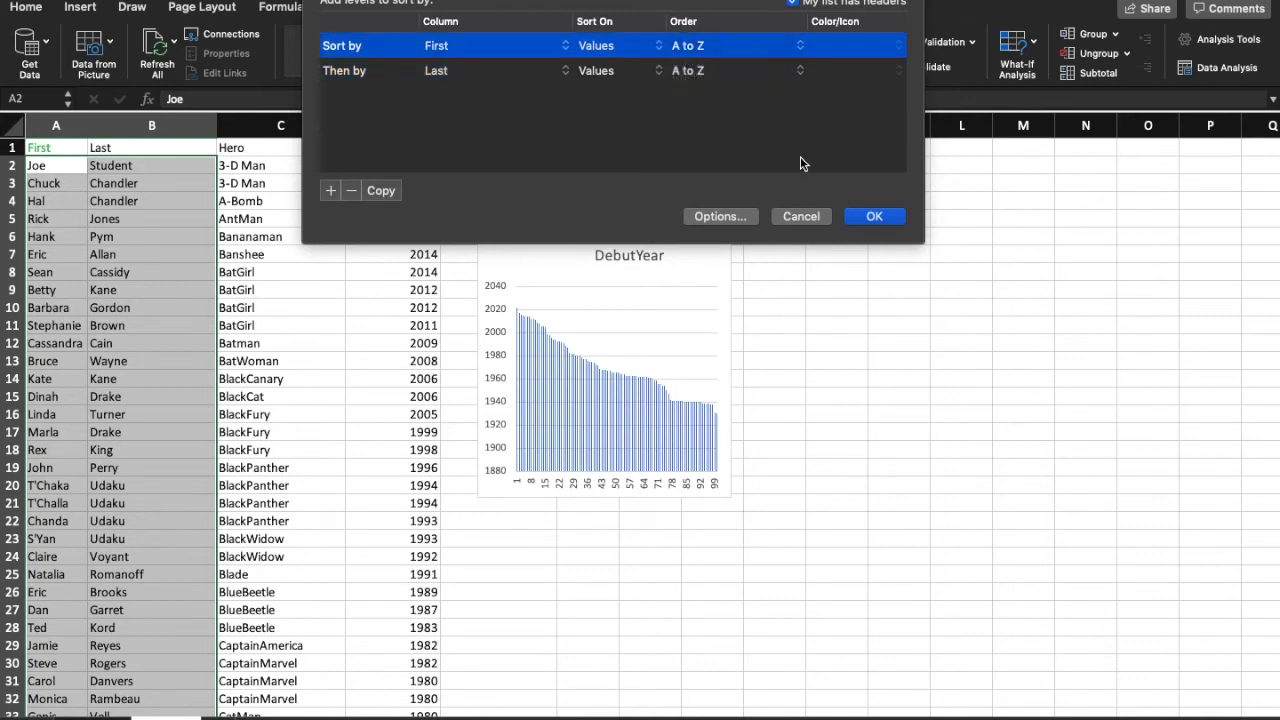
left_click(878, 215)
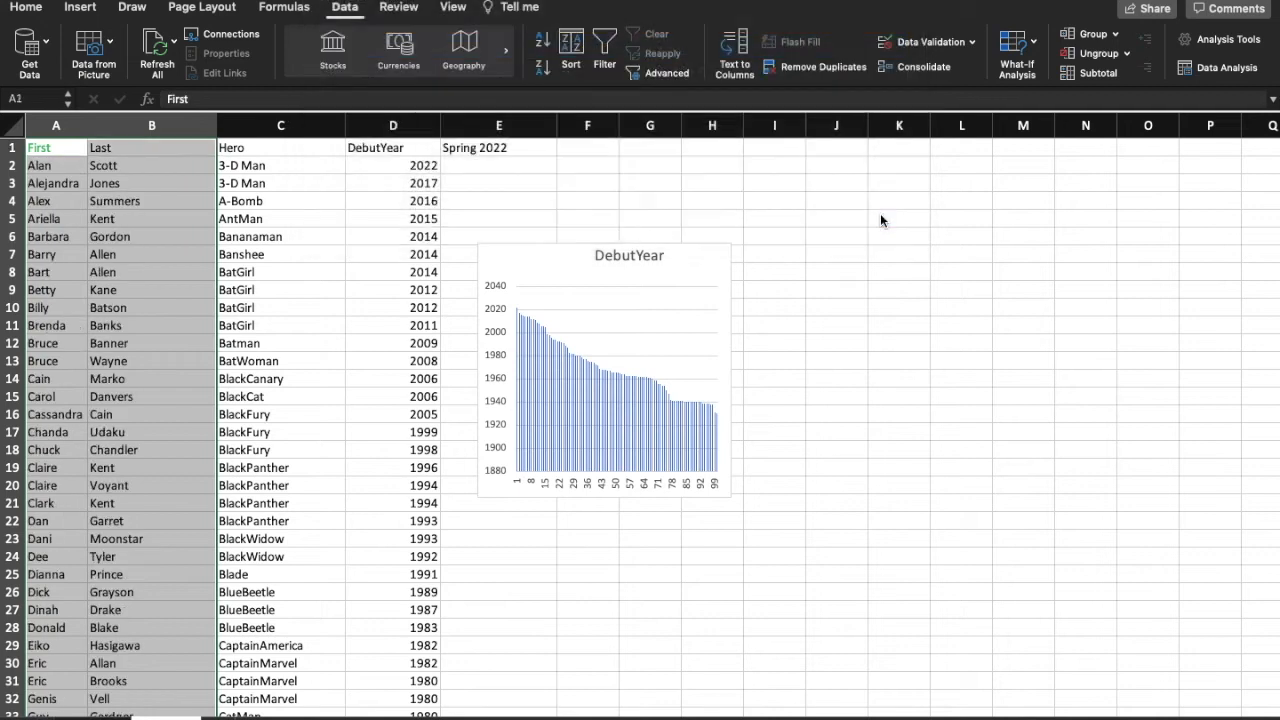
left_click(137, 168)
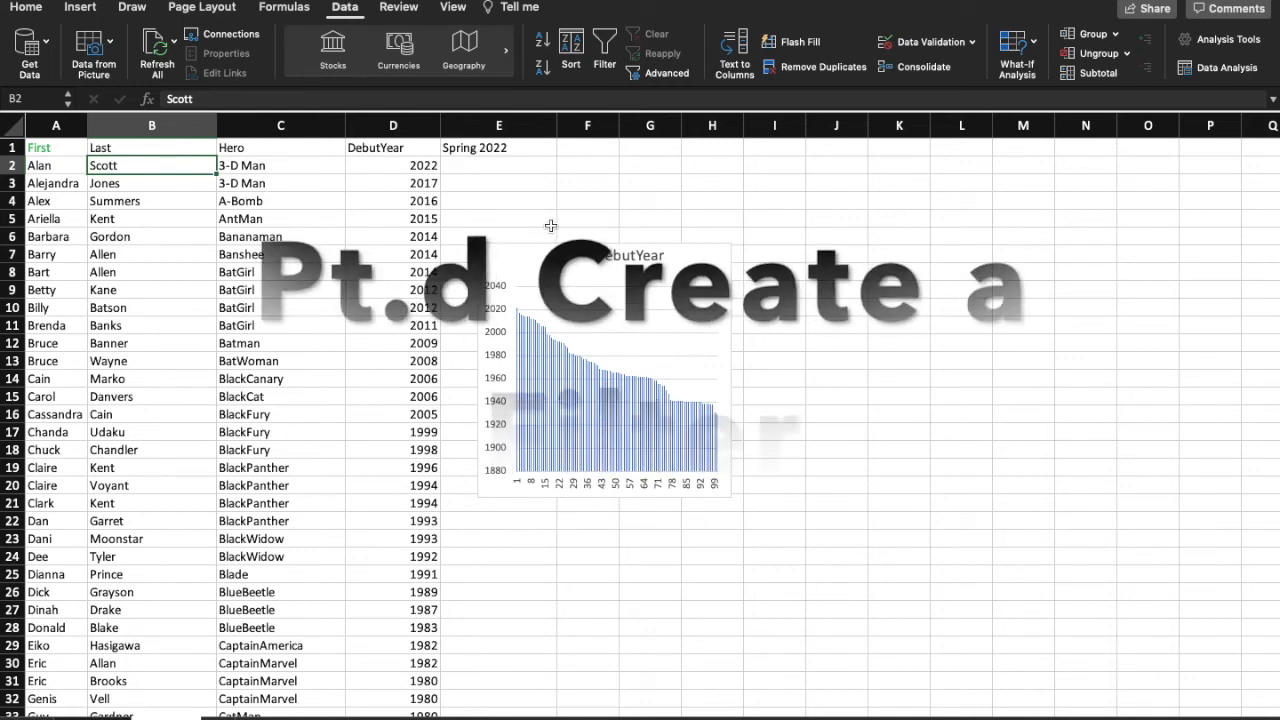
Step: Turn on filtering for the whole data range A1:D101, including the header row
left_click_drag(38, 147, 369, 668)
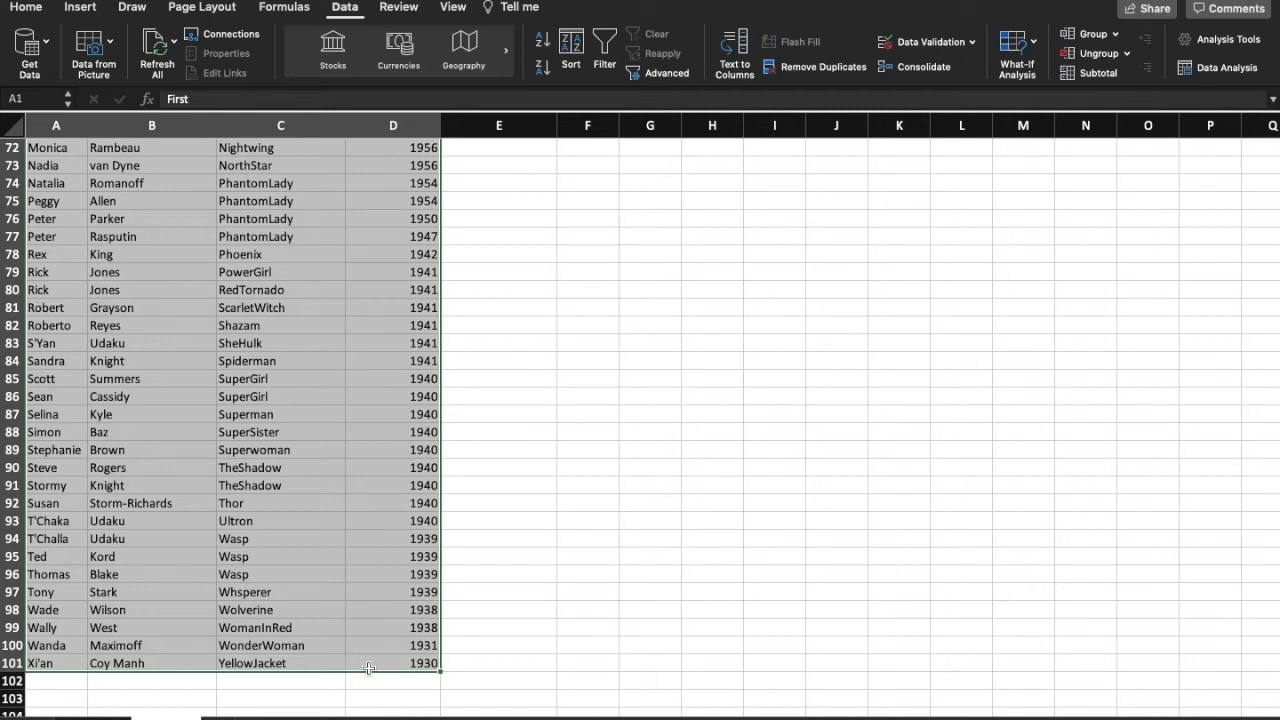
scroll(315, 311, "up", 20)
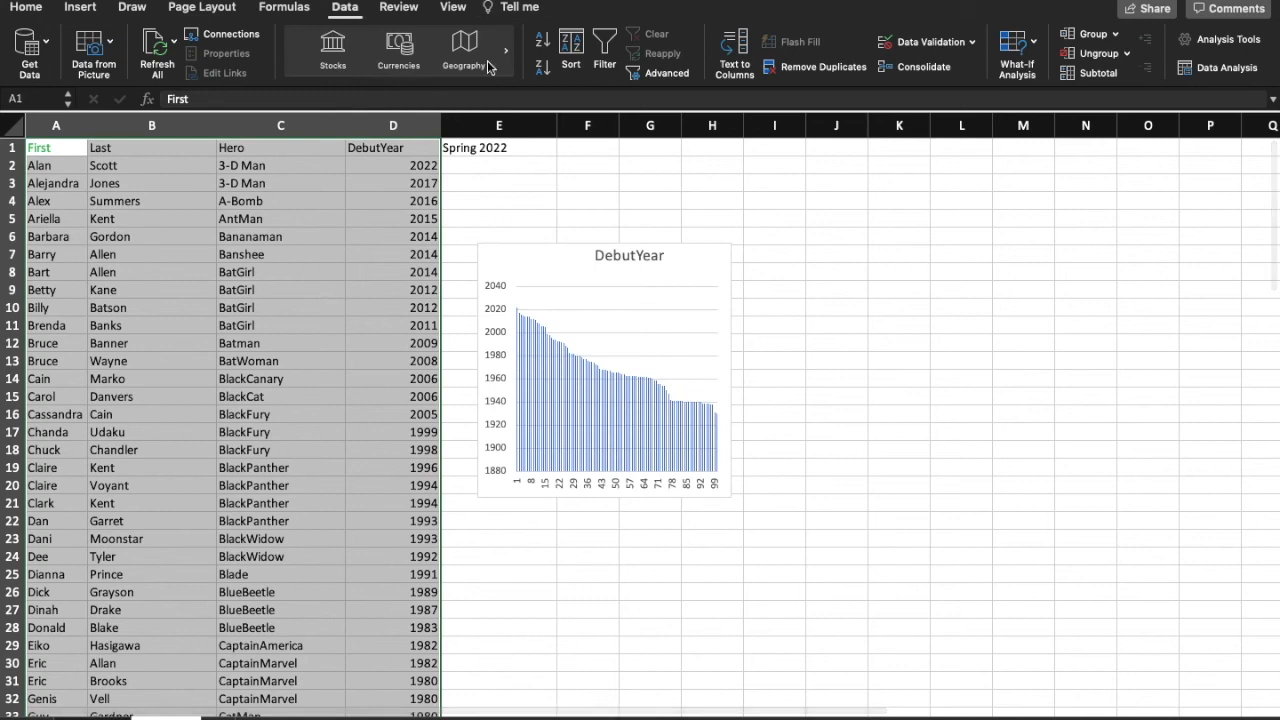
left_click(605, 50)
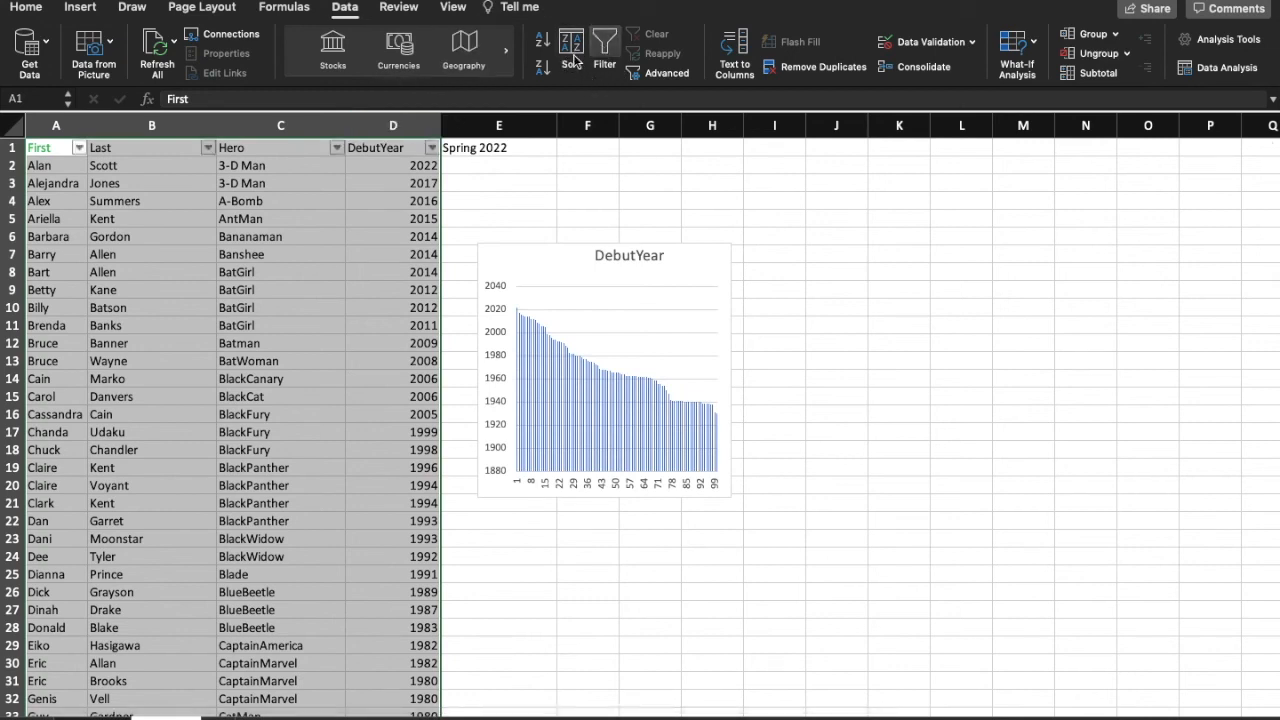
Step: Filter the Last column to names that contain "D", clearing the Select All checkbox, and close the filter settings
left_click(208, 148)
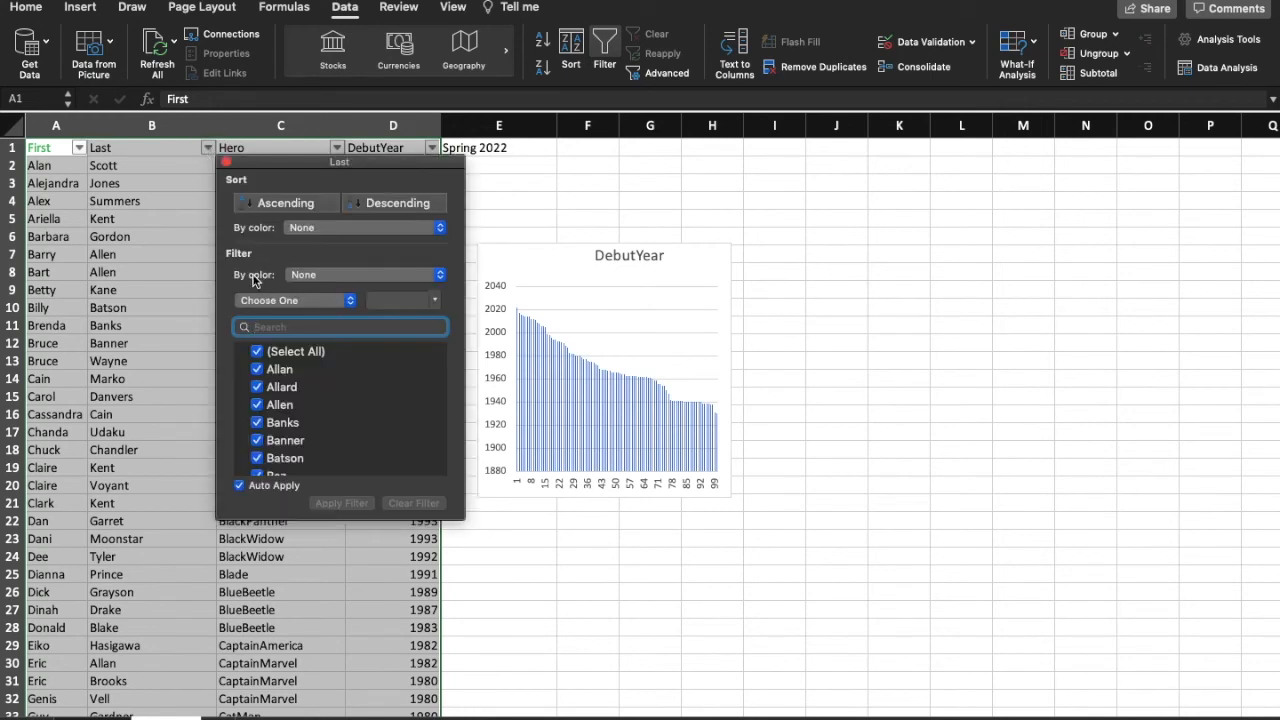
left_click(288, 302)
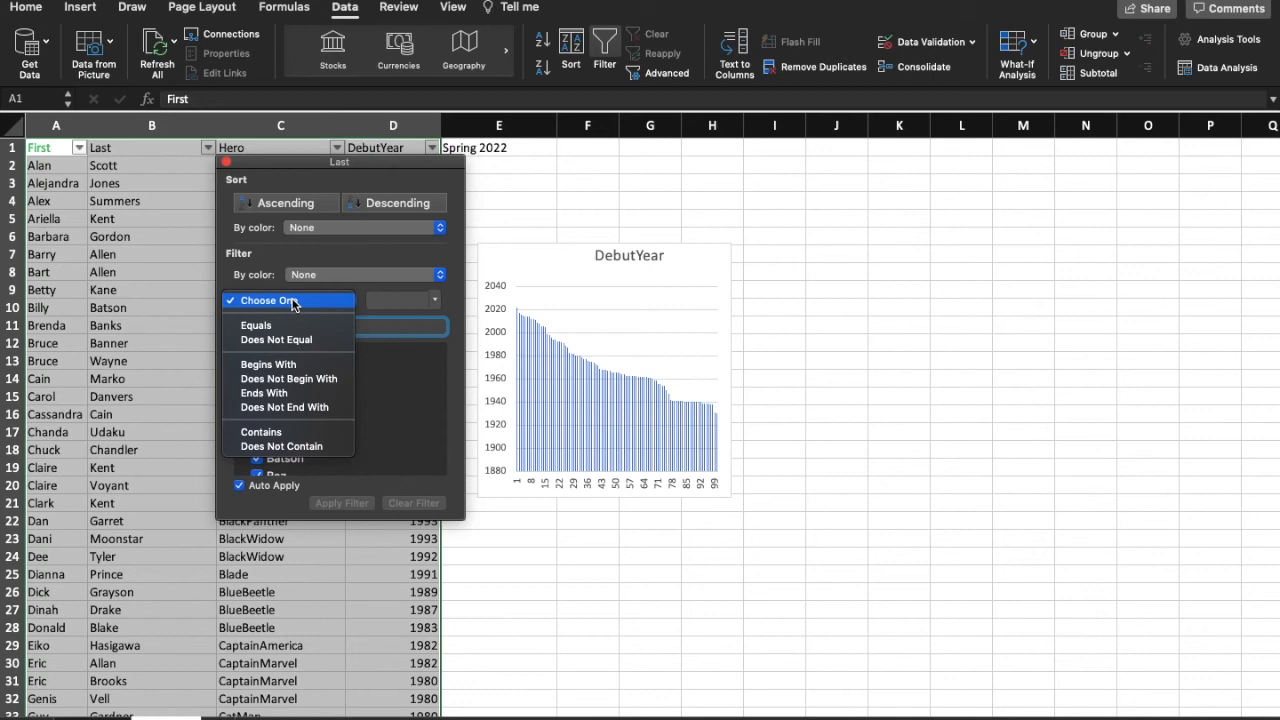
left_click(288, 434)
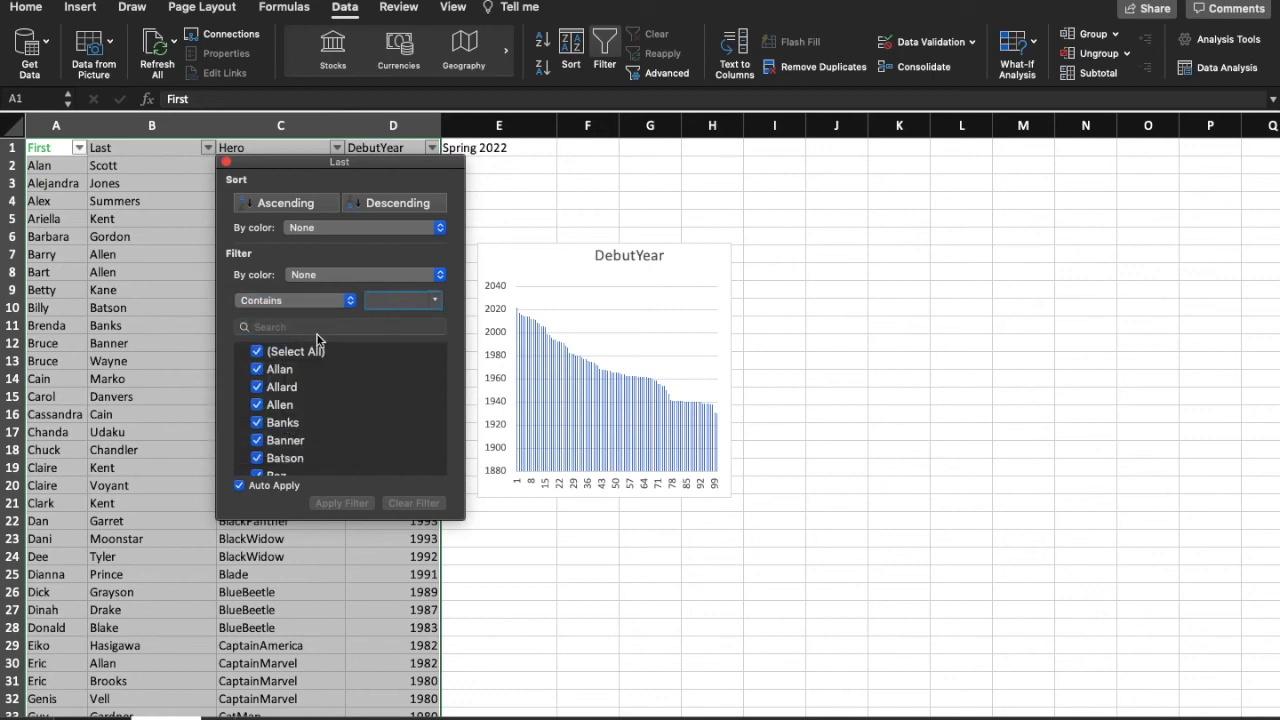
left_click(260, 356)
left_click(382, 305)
type("D")
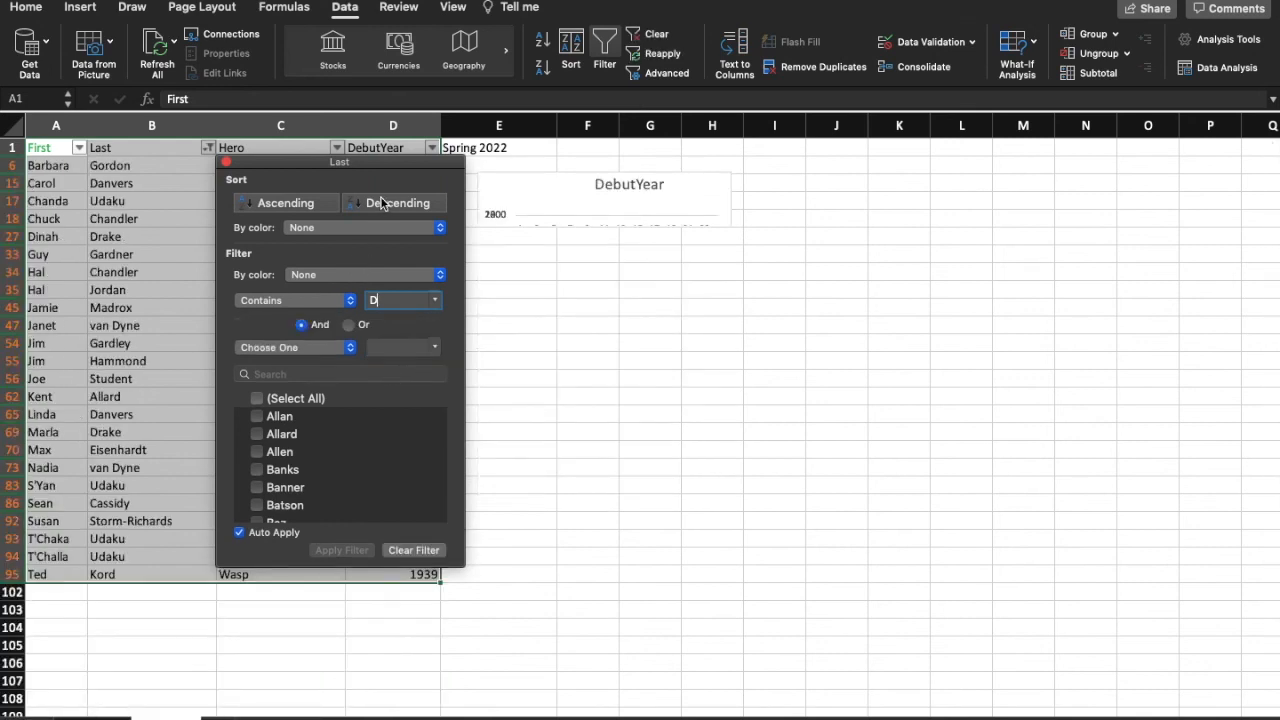
left_click(226, 162)
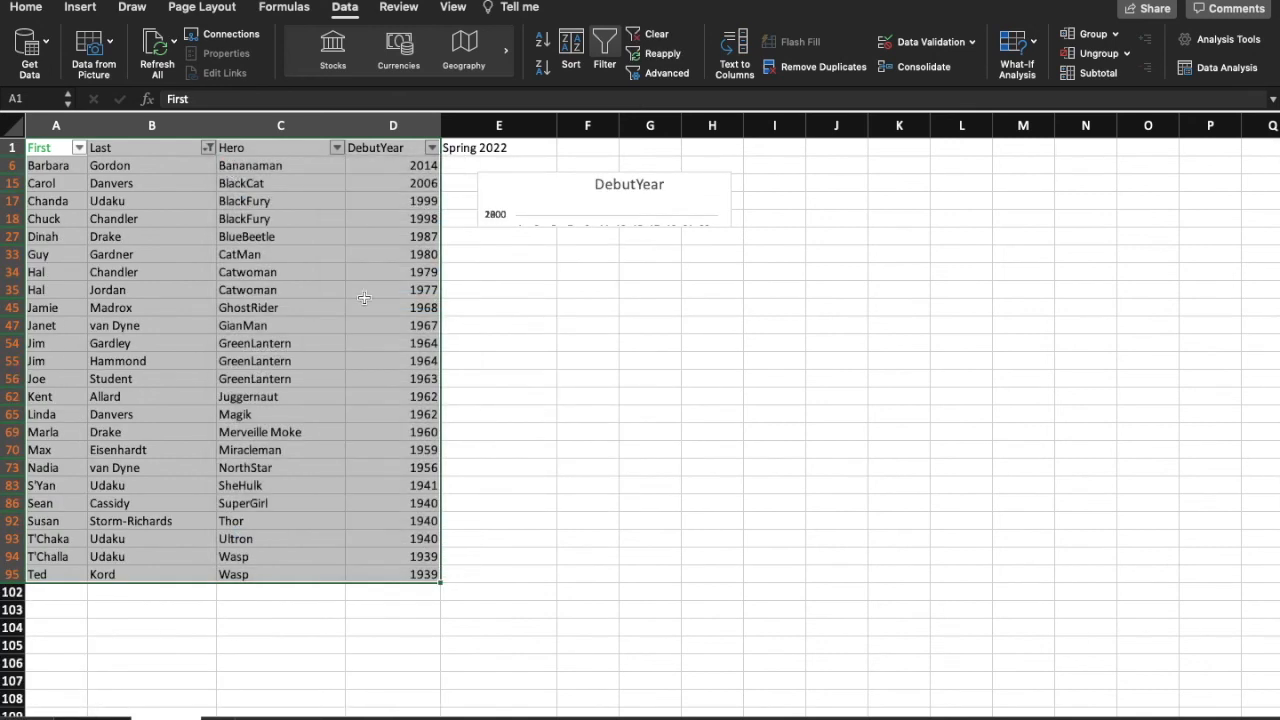